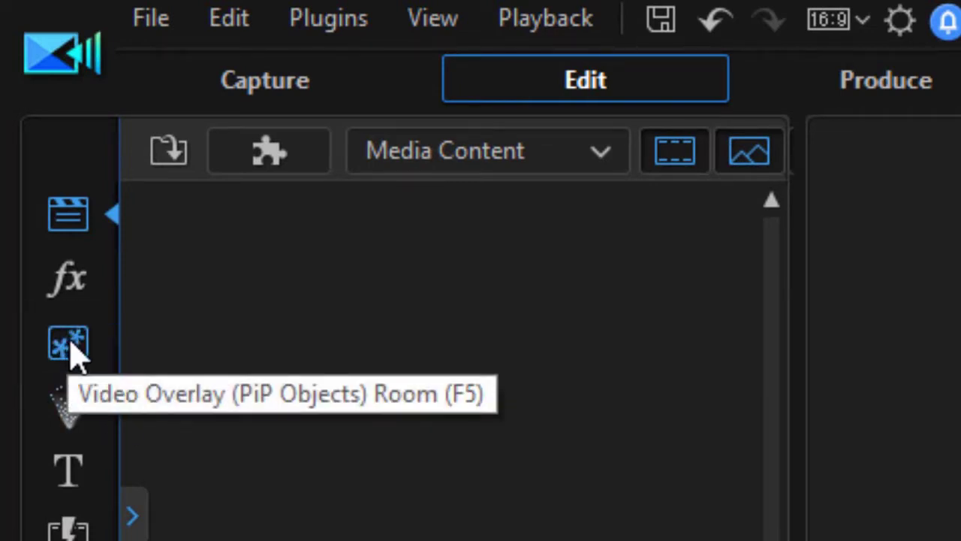
Open the Video Overlay (PiP Objects) Room to list the overlay object templates.
left_click(71, 348)
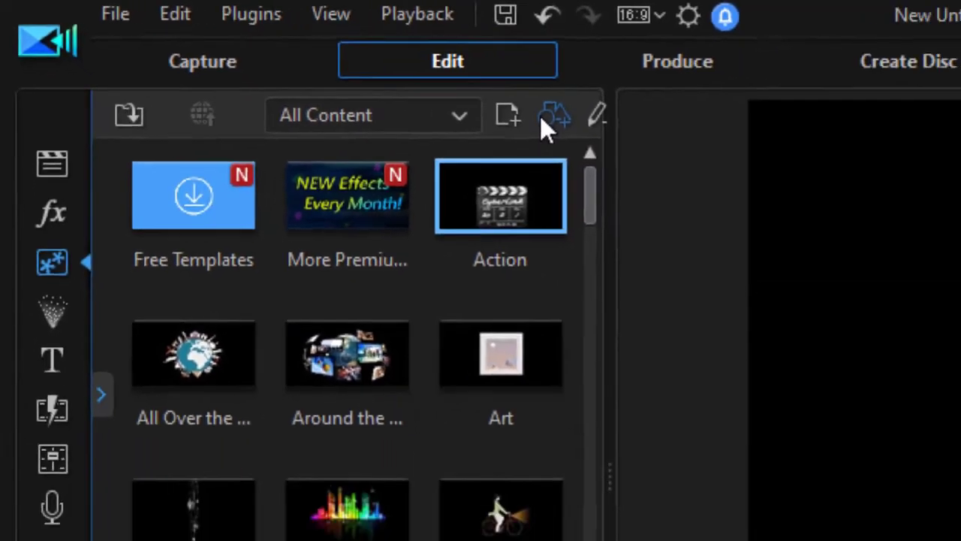
Create a new shape in Shape Designer and stretch its white rectangle wider and shorter.
left_click(542, 118)
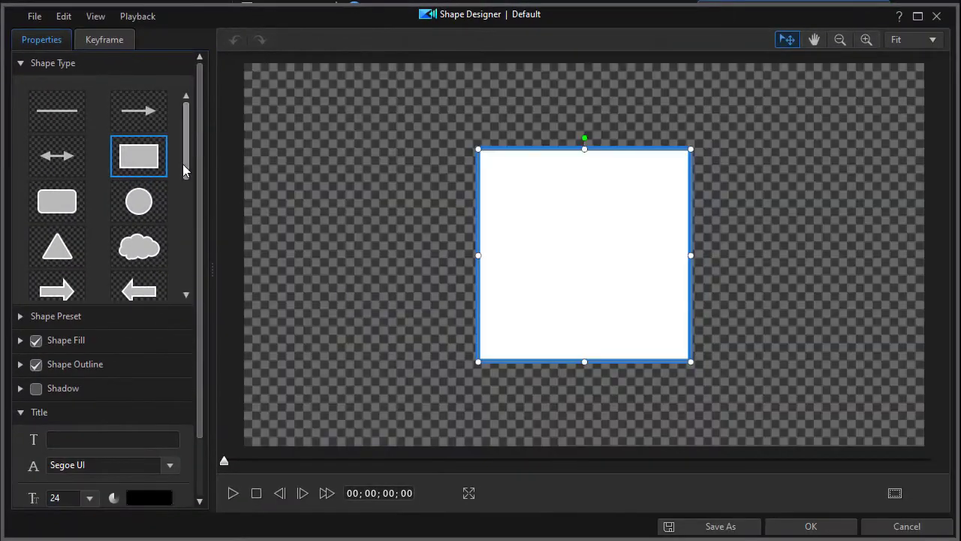
left_click_drag(184, 157, 181, 166)
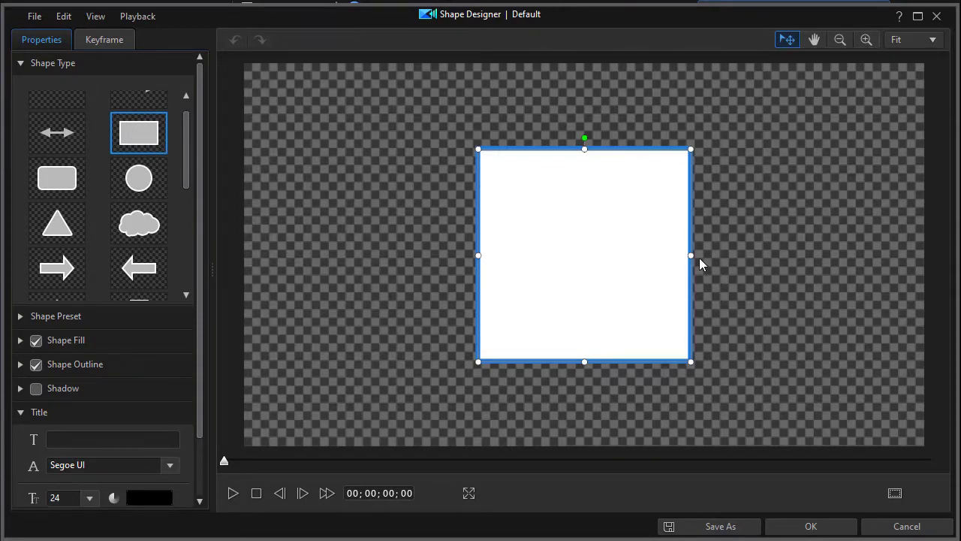
left_click_drag(691, 256, 843, 278)
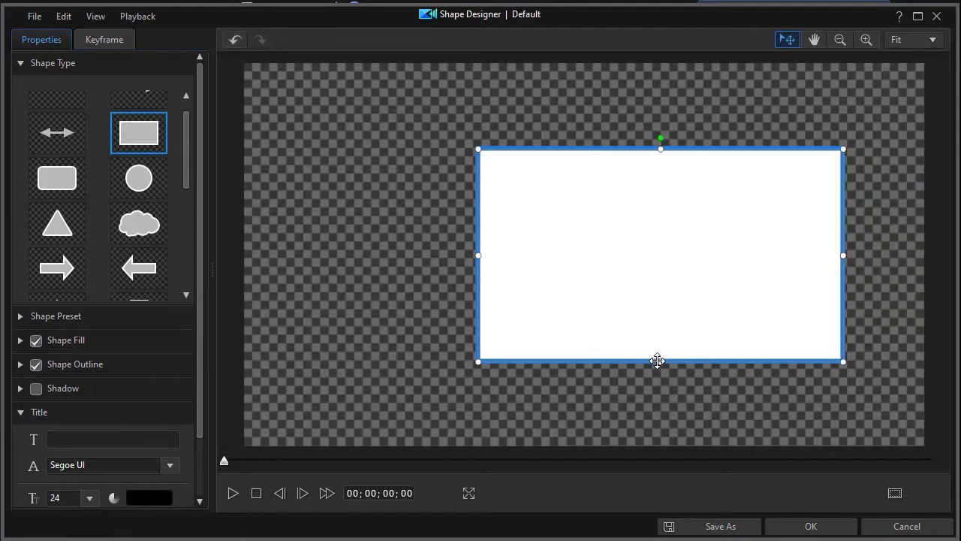
left_click_drag(657, 361, 651, 283)
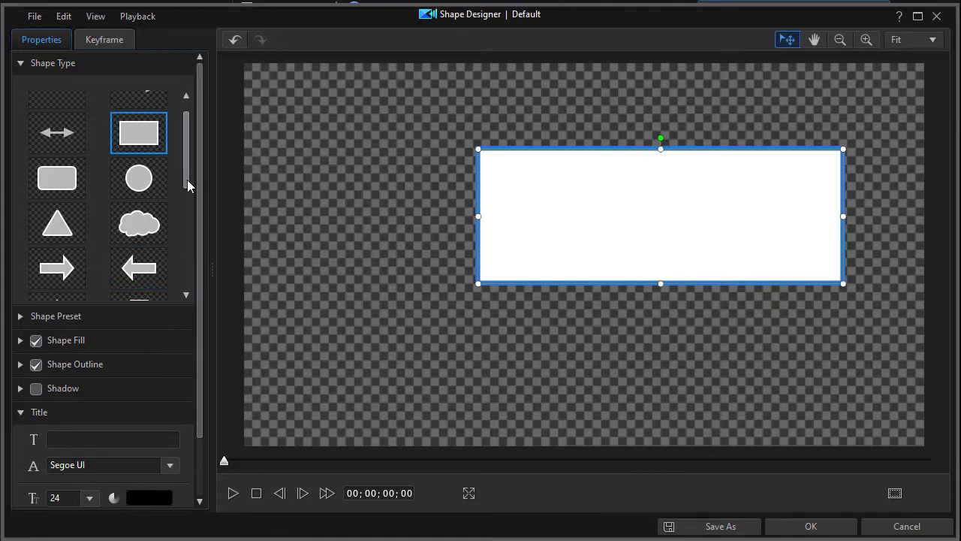
left_click_drag(187, 180, 188, 215)
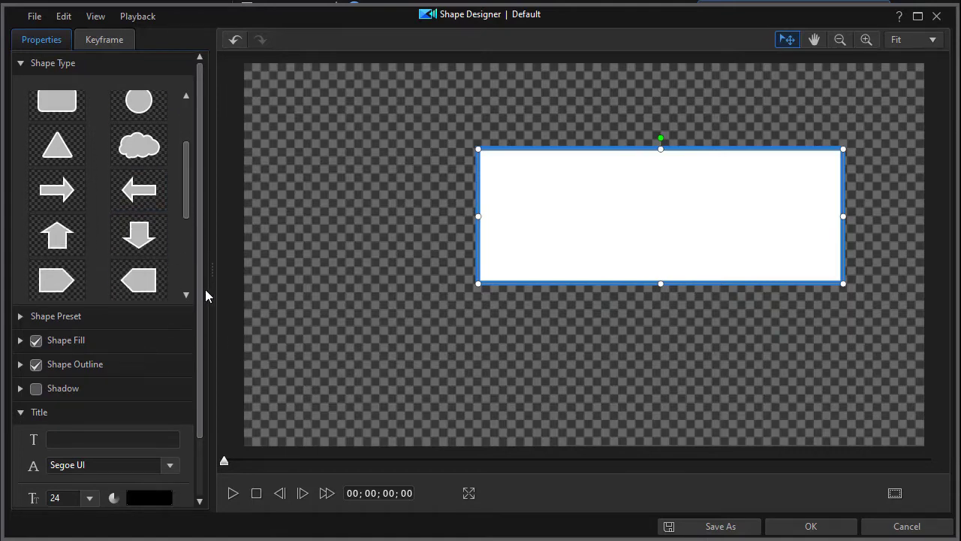
left_click_drag(199, 294, 199, 359)
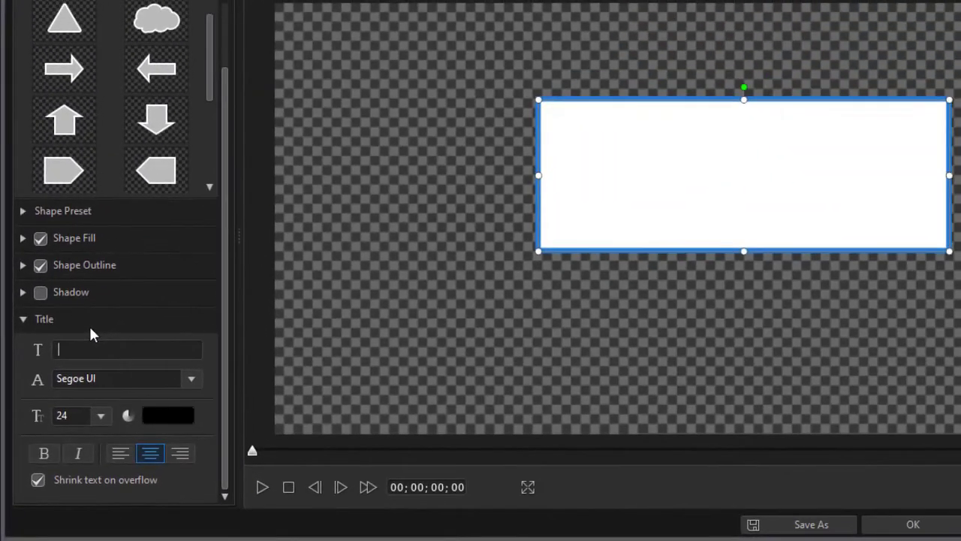
Enter the title 'This is a sample of using text in the shape designer' and disable shrink-on-overflow.
type("Thisi")
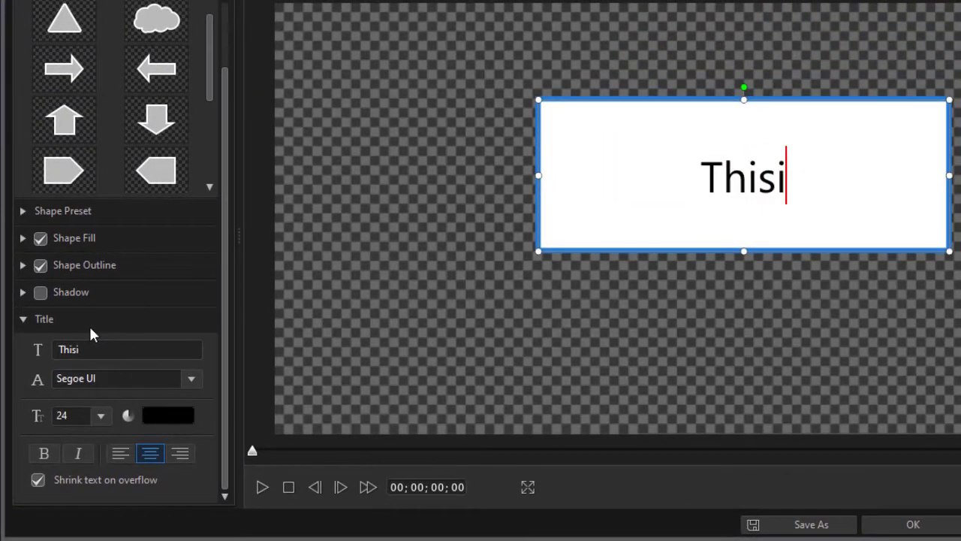
key("BackSpace")
type("is s")
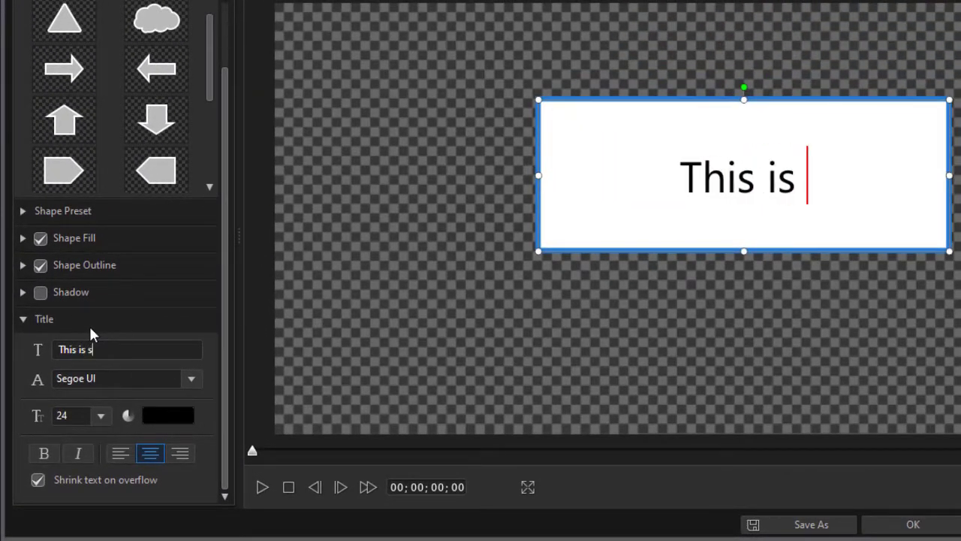
key("BackSpace")
type("a samp")
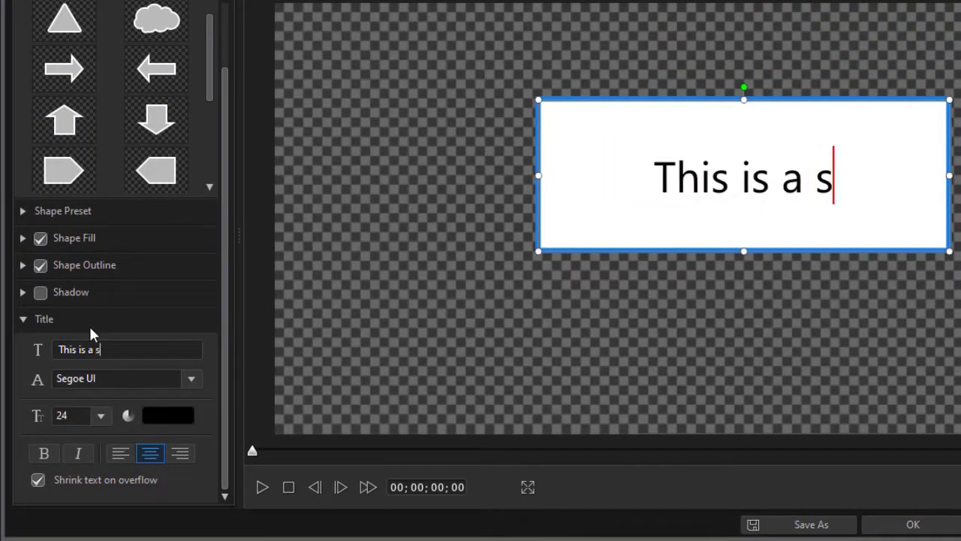
type("le of")
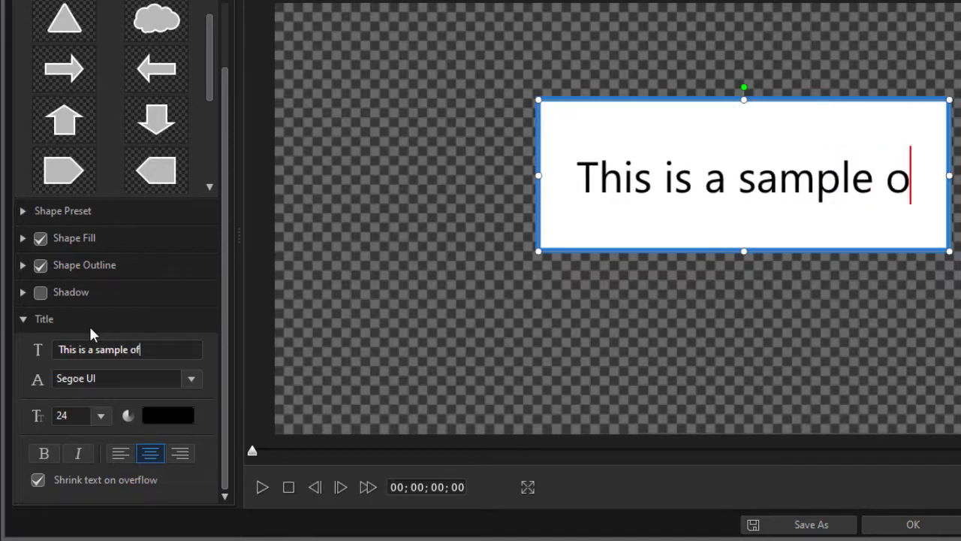
type(" using te")
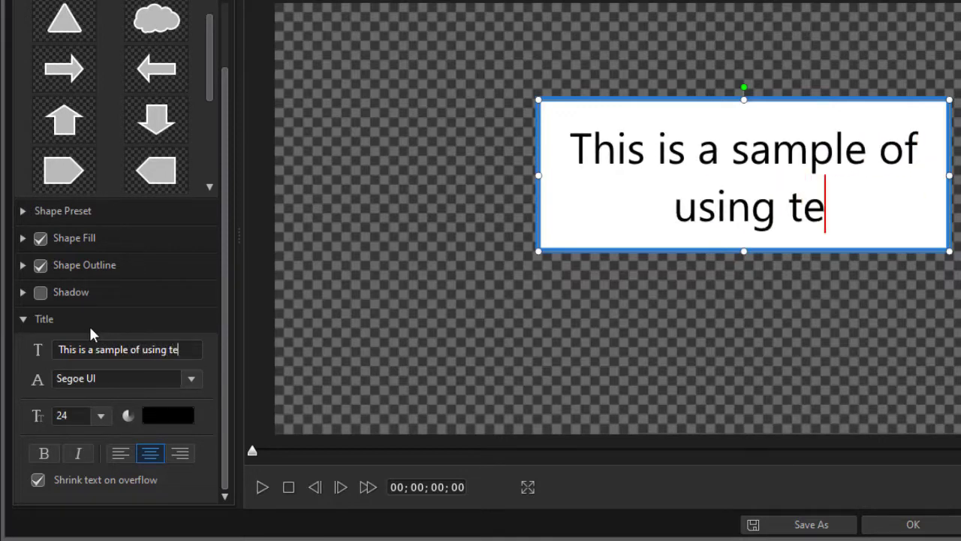
type("xt in th")
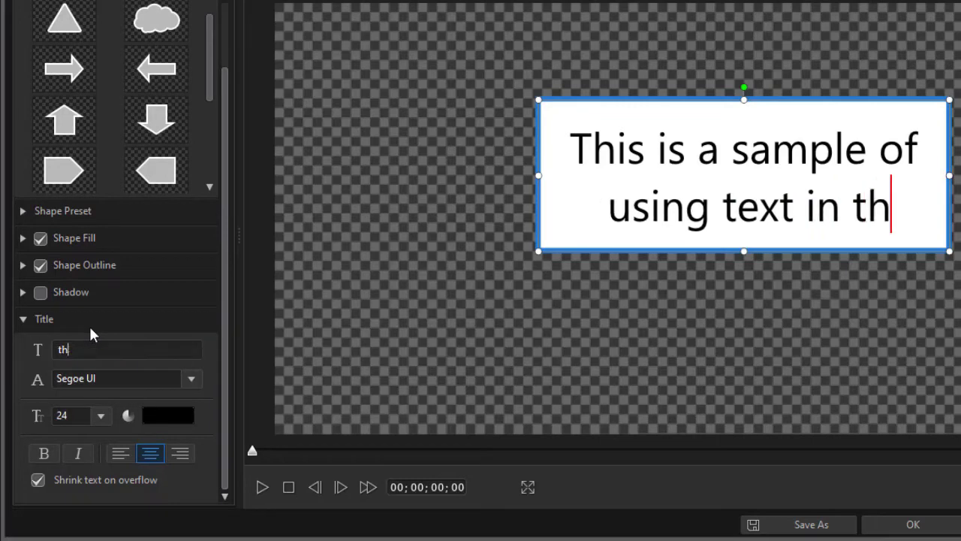
type("e shape d")
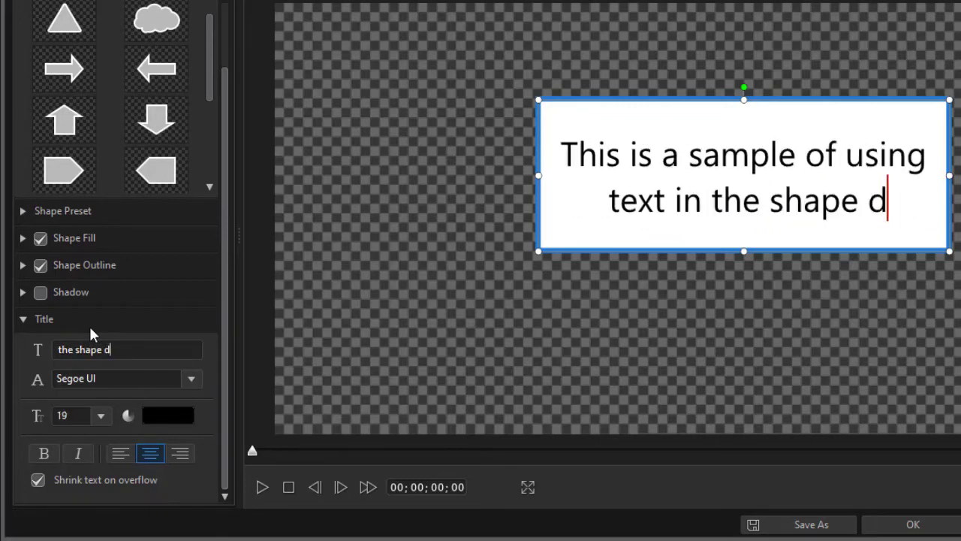
type("esigner")
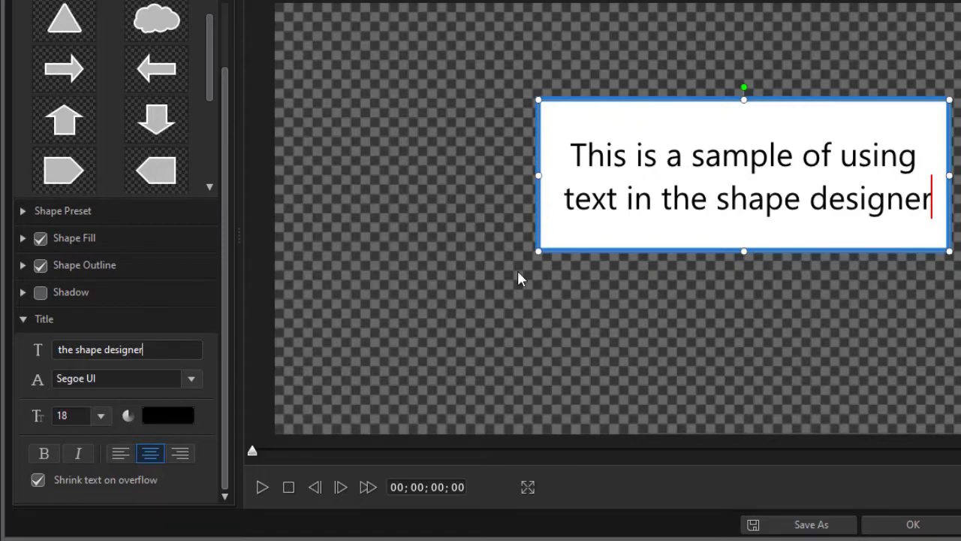
left_click(39, 480)
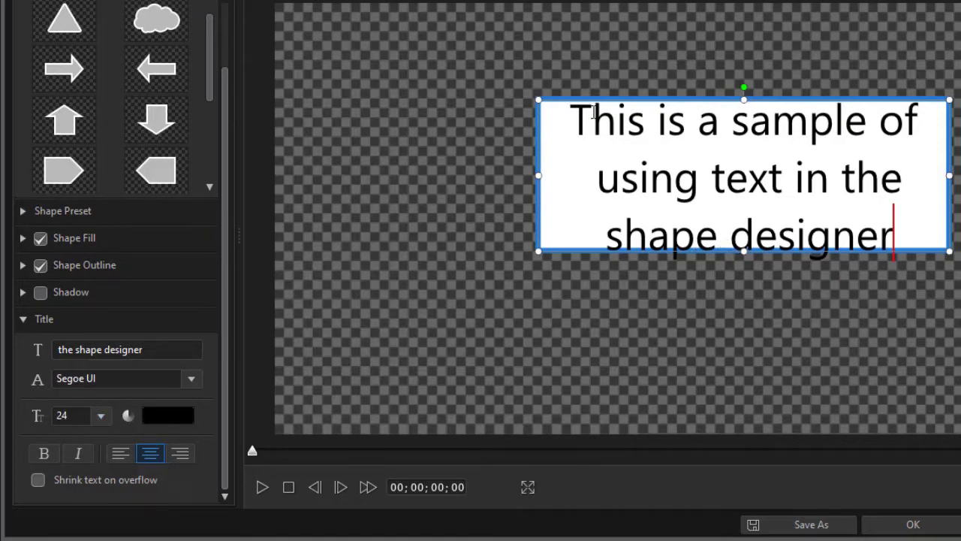
Set the selected title text to font size 28 with shrink-on-overflow unchecked.
left_click_drag(572, 120, 698, 124)
left_click_drag(740, 158, 917, 241)
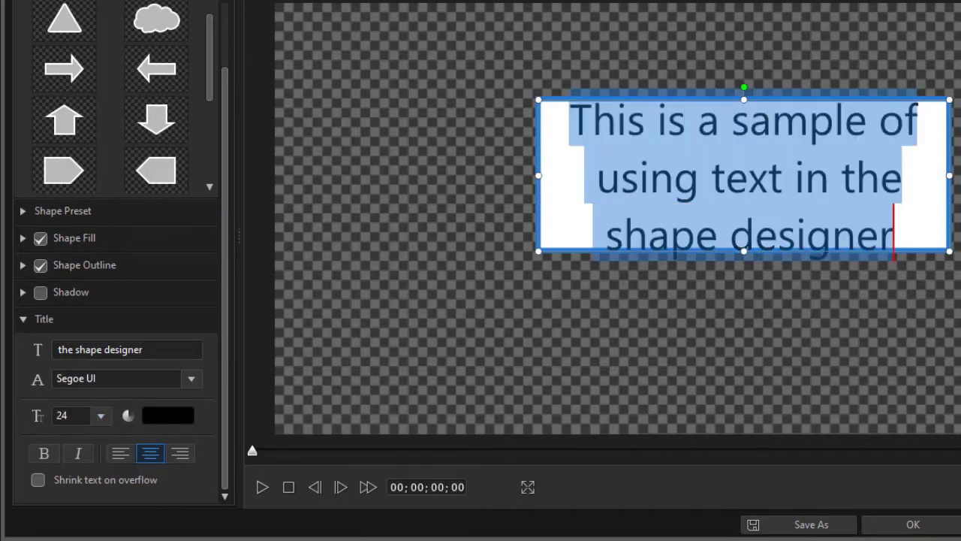
left_click(101, 416)
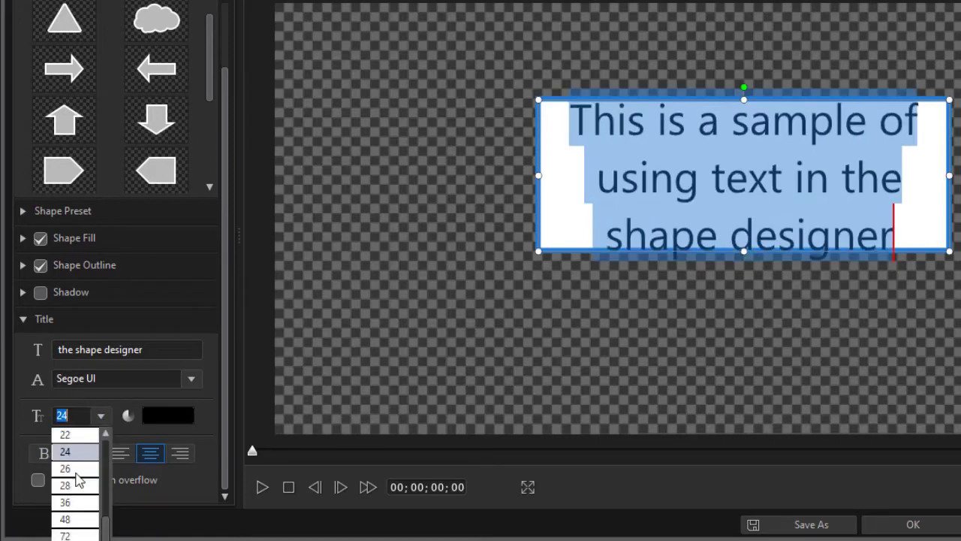
left_click(68, 488)
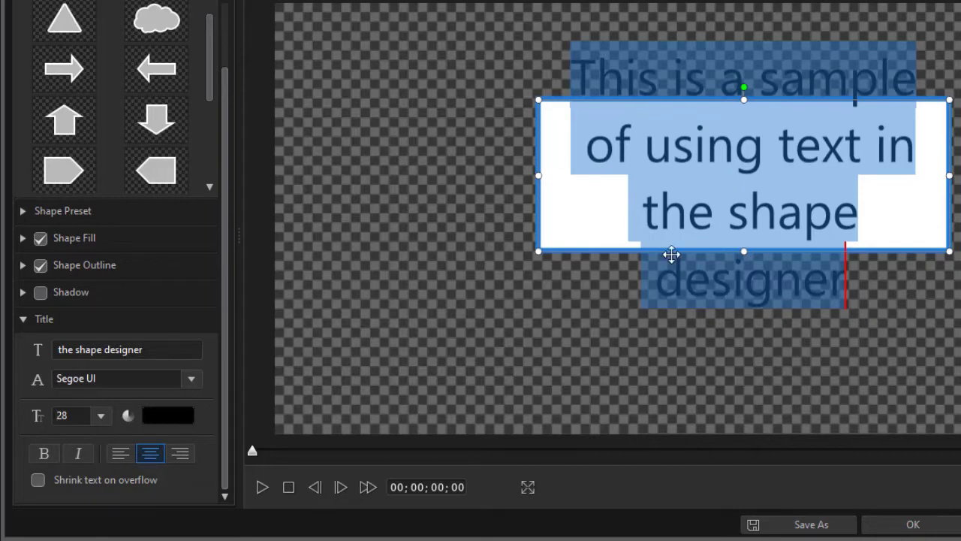
left_click(38, 481)
Enlarge the rectangle so the text fits on three lines, and re-enable shrink-on-overflow.
left_click(494, 270)
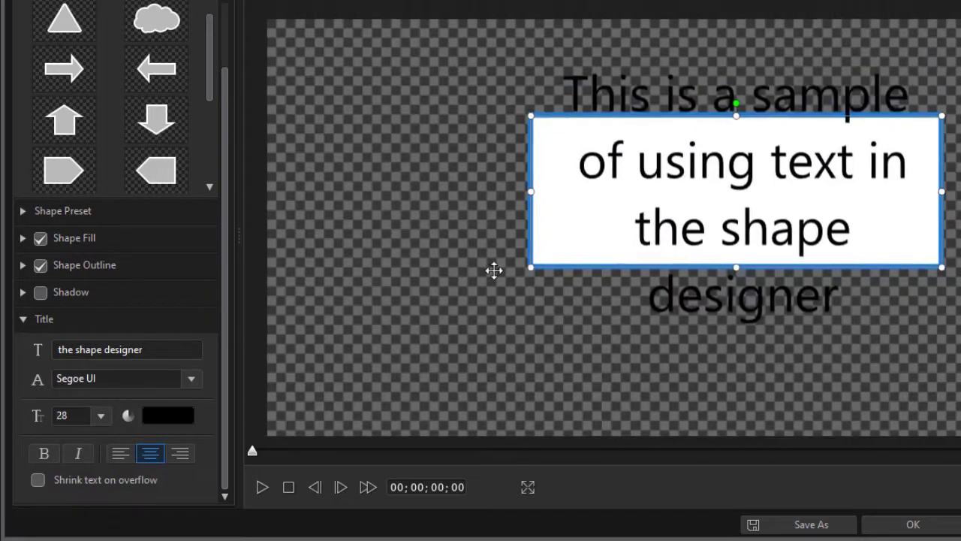
left_click_drag(494, 270, 515, 257)
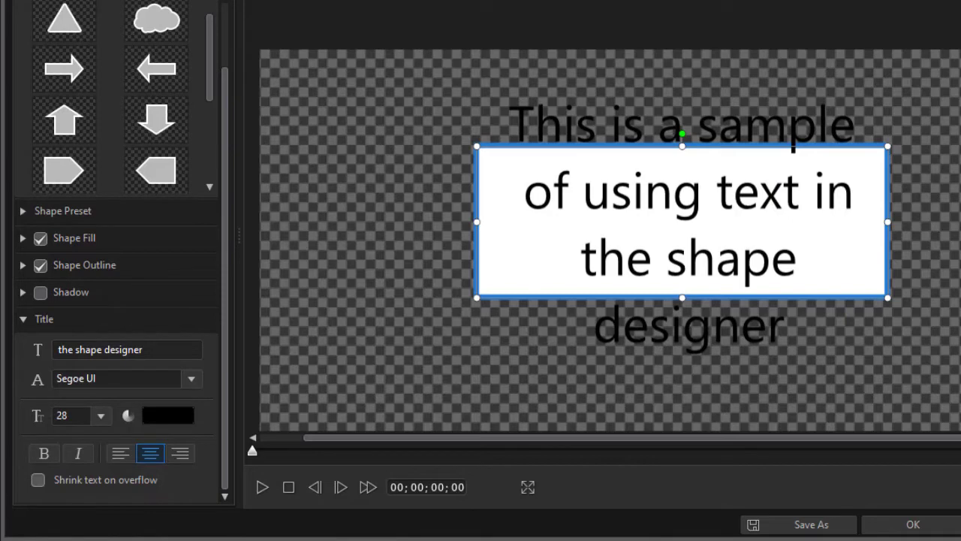
left_click_drag(887, 299, 943, 349)
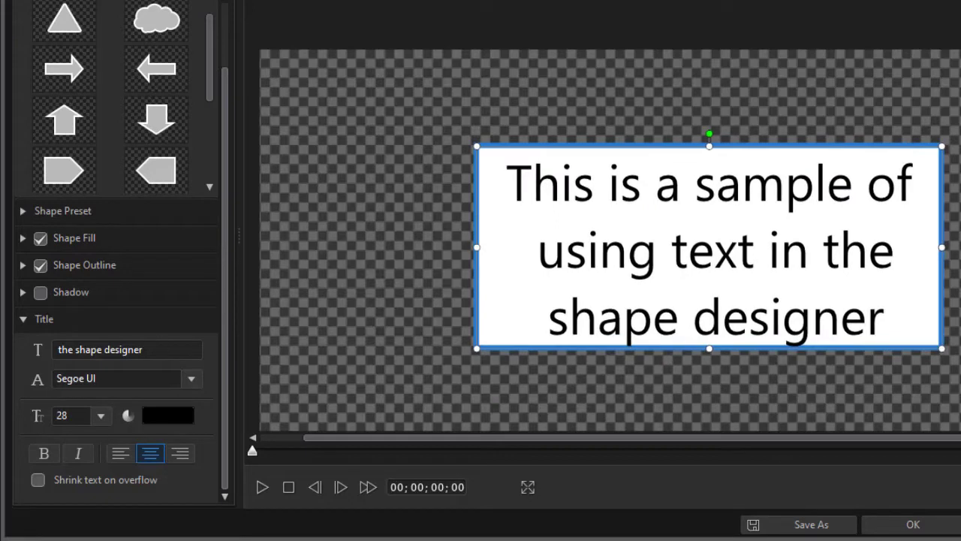
left_click(38, 481)
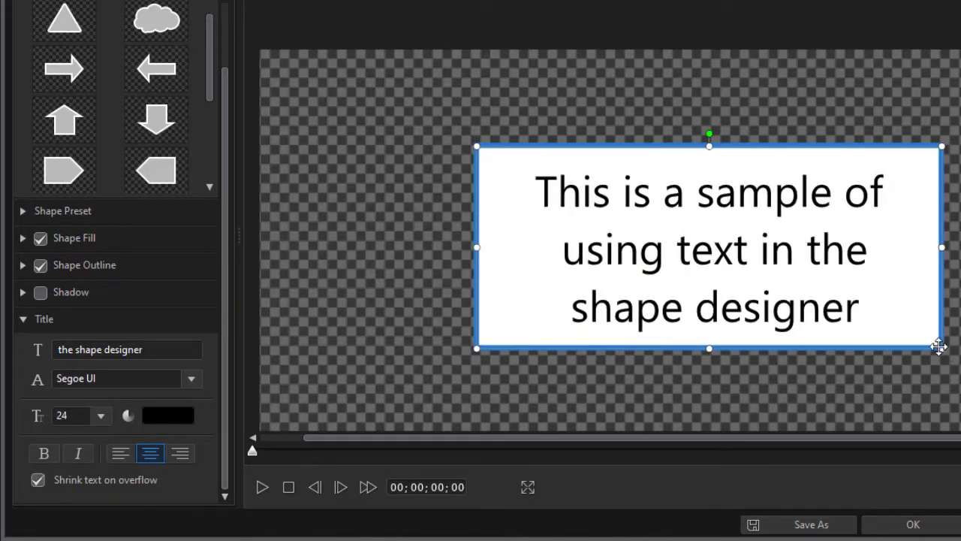
Make the rectangle smaller so its auto-shrunk text fits two lines at size 20.
left_click_drag(939, 346, 926, 311)
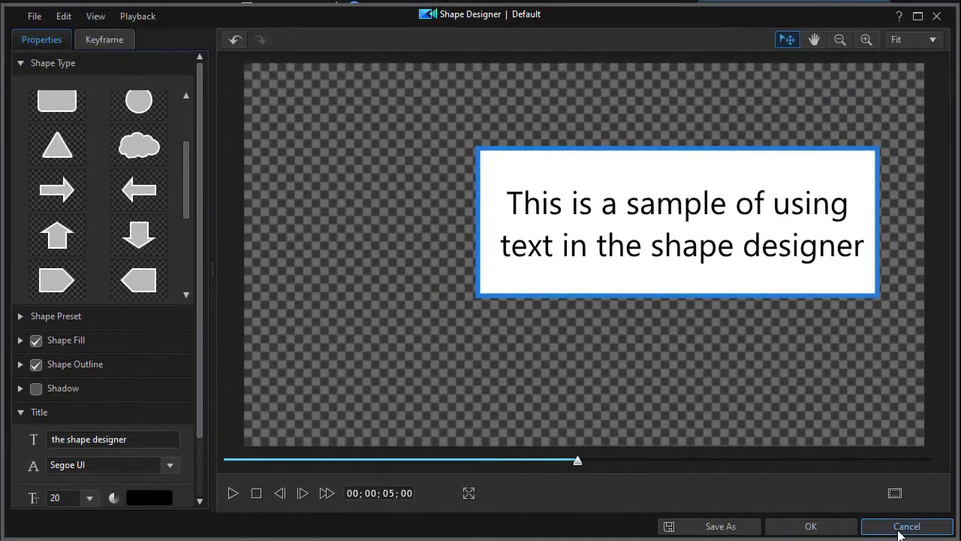
Discard the rectangle design and start a new shape with the circle shape type.
left_click(899, 531)
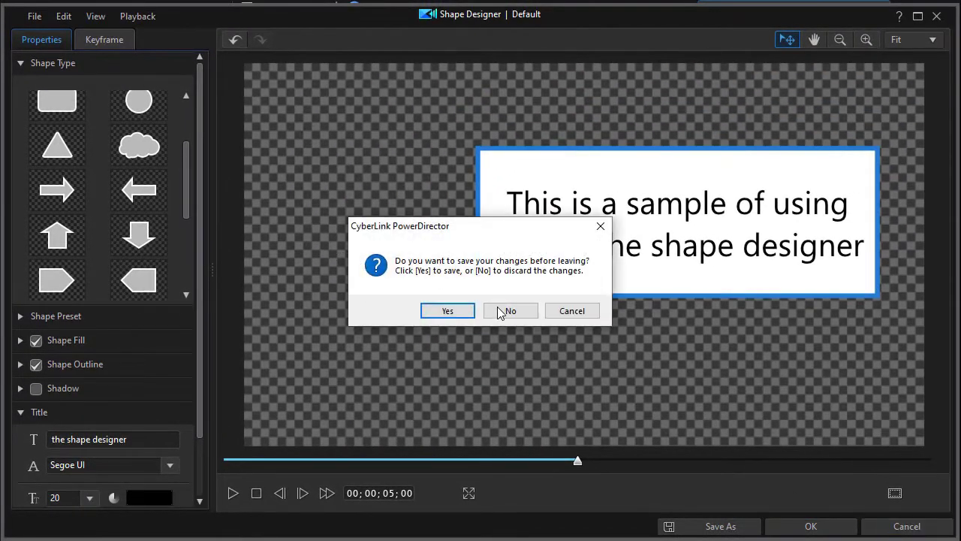
left_click(511, 314)
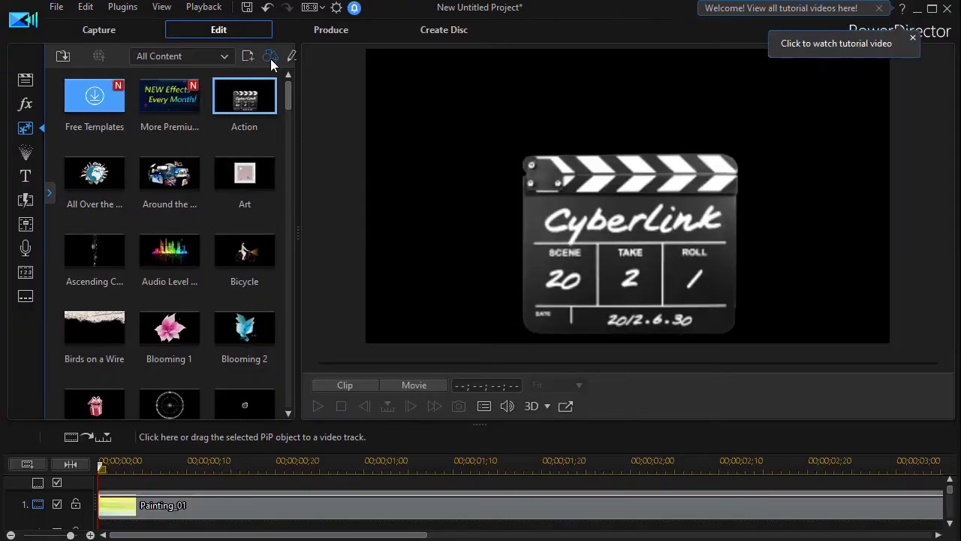
left_click(270, 57)
left_click(136, 206)
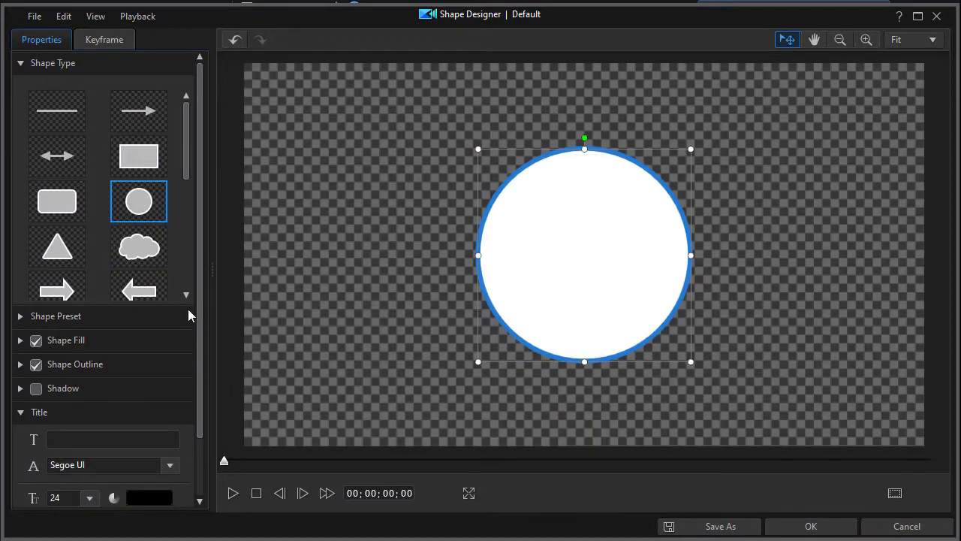
Give the circle a 2 Color Gradient fill with black as the end colour.
mouse_move(184, 165)
left_mouse_down()
mouse_move(184, 244)
mouse_move(187, 181)
left_mouse_up()
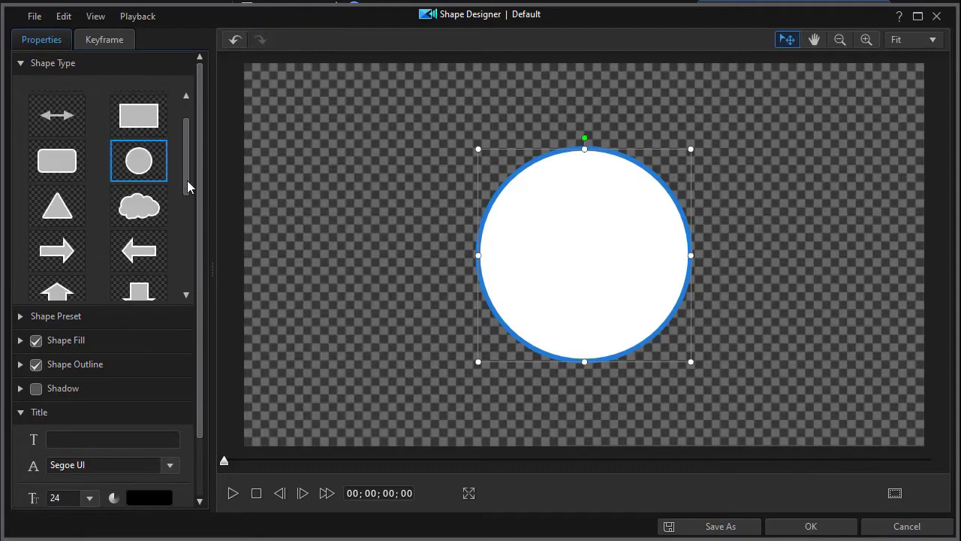
left_click(20, 341)
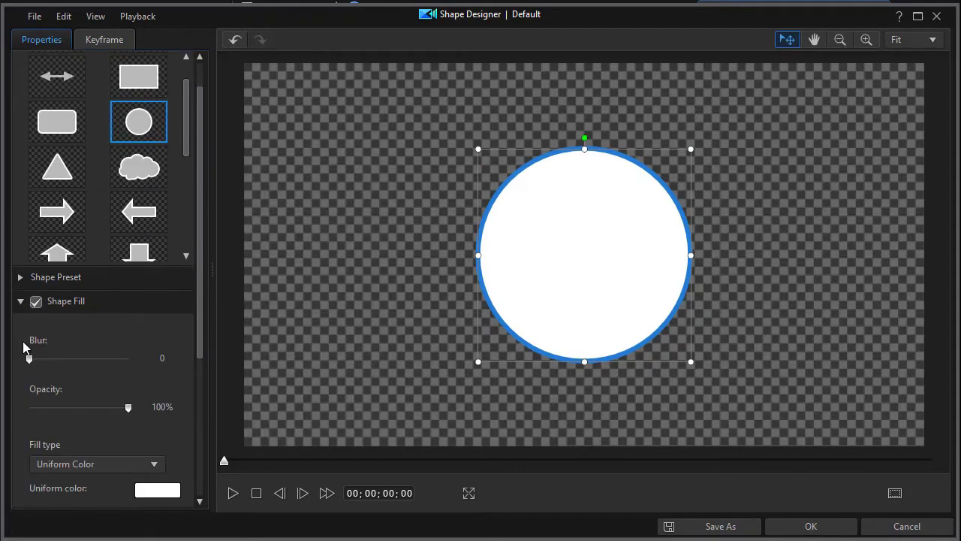
left_click_drag(196, 335, 191, 411)
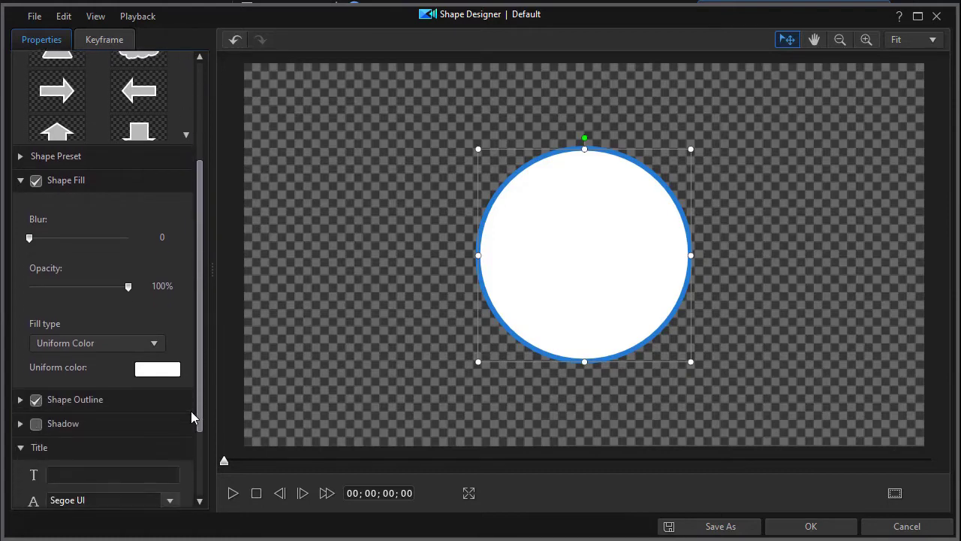
left_click(154, 342)
left_click(134, 373)
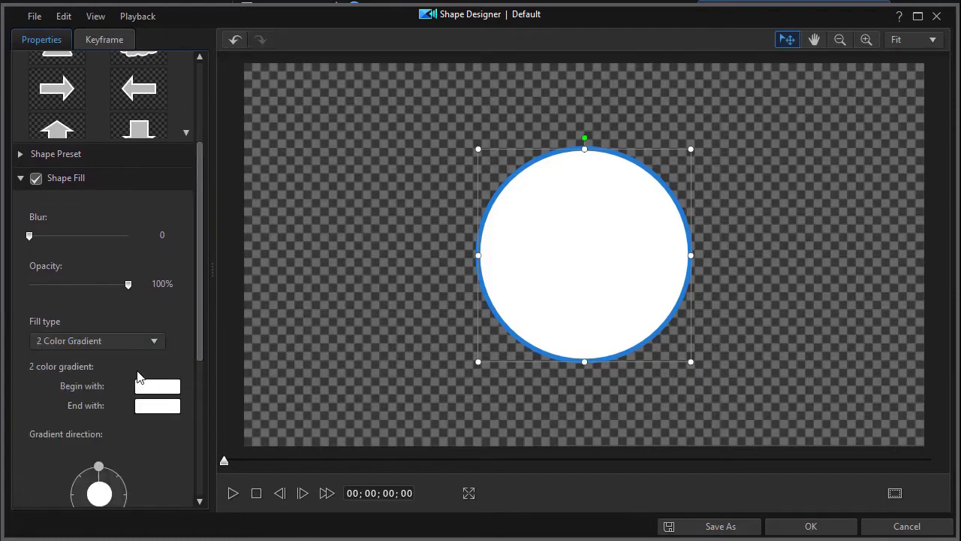
left_click(157, 405)
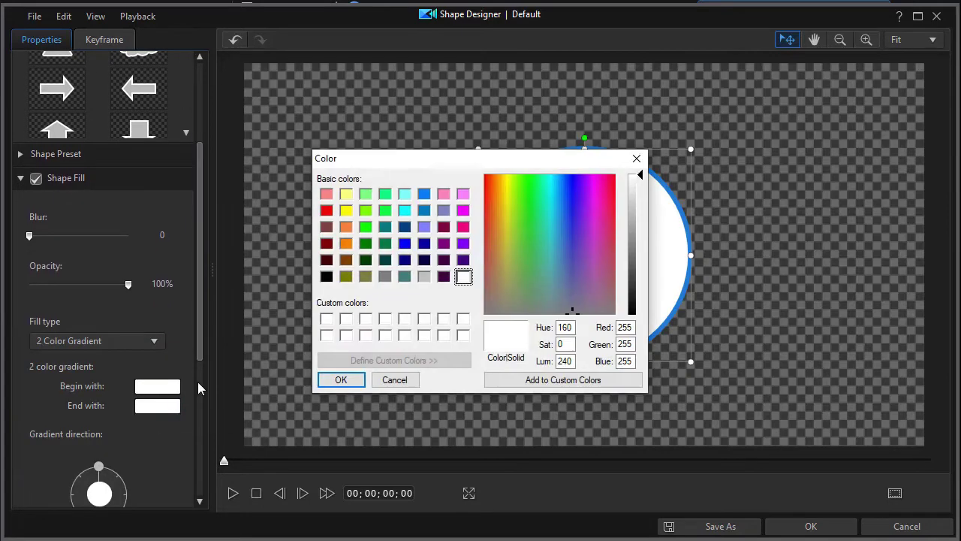
left_click(326, 277)
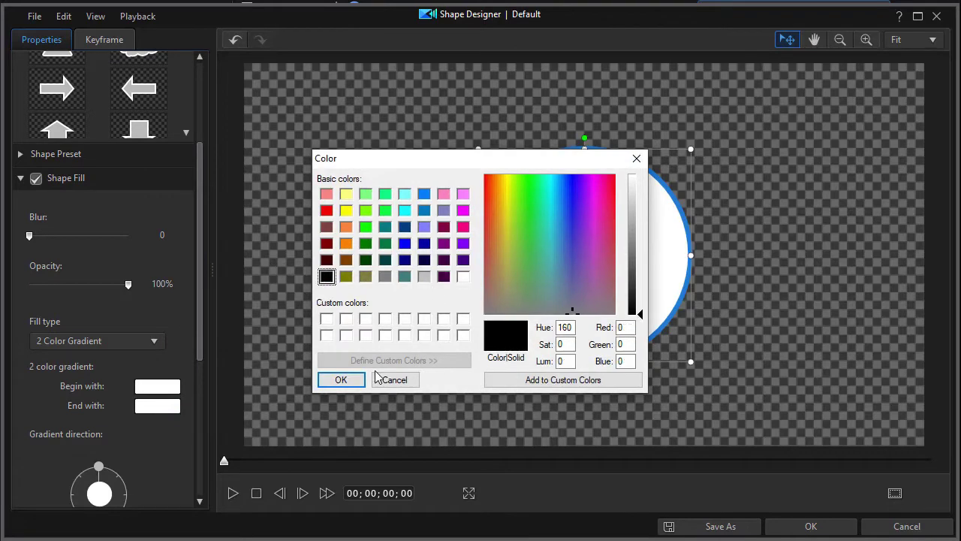
left_click(341, 380)
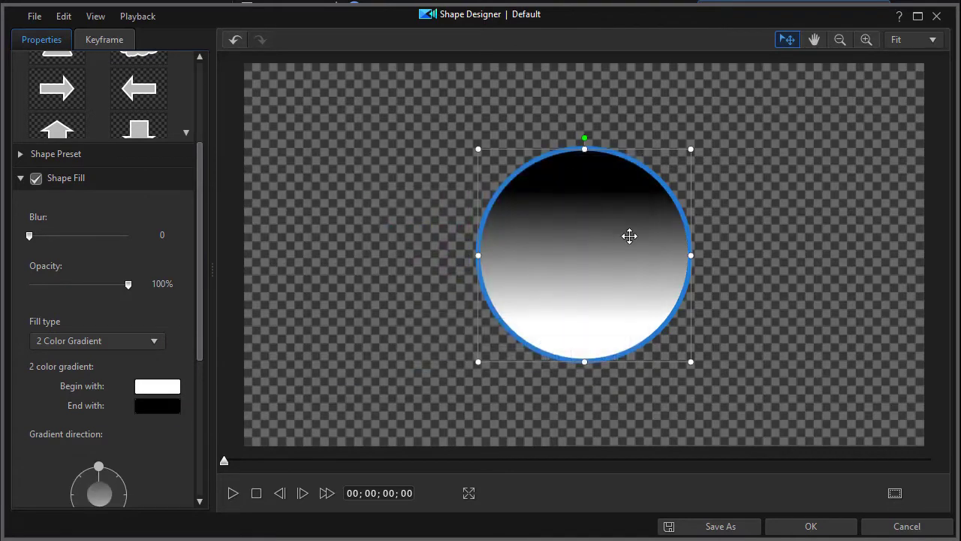
left_click_drag(200, 329, 199, 414)
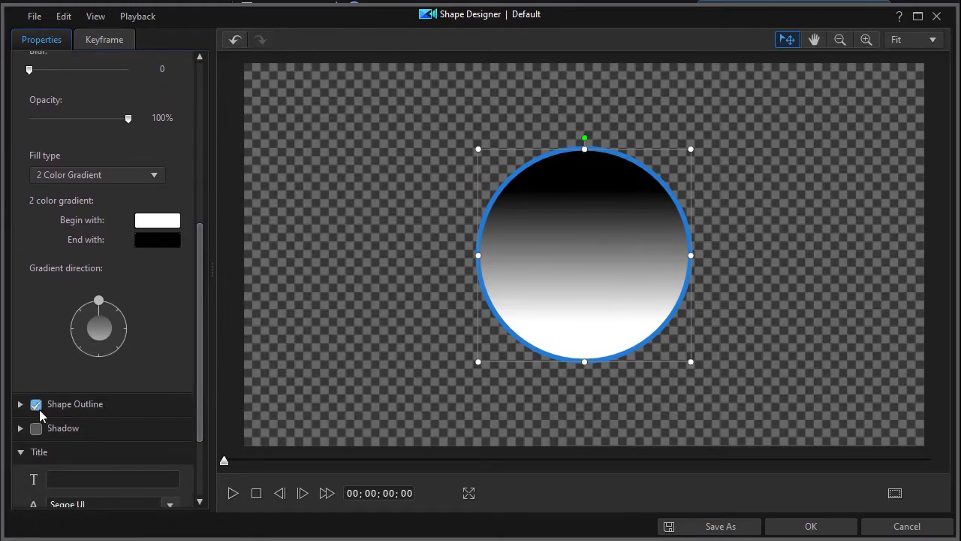
Set the circle's outline to a 2 Color Gradient from white to black.
left_click(36, 405)
left_click(36, 405)
left_click_drag(202, 372, 195, 412)
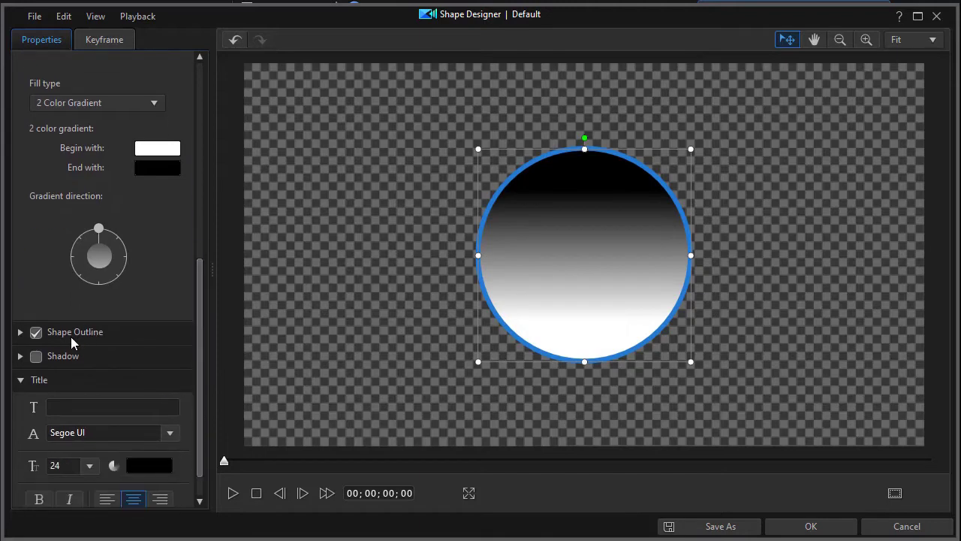
left_click(21, 330)
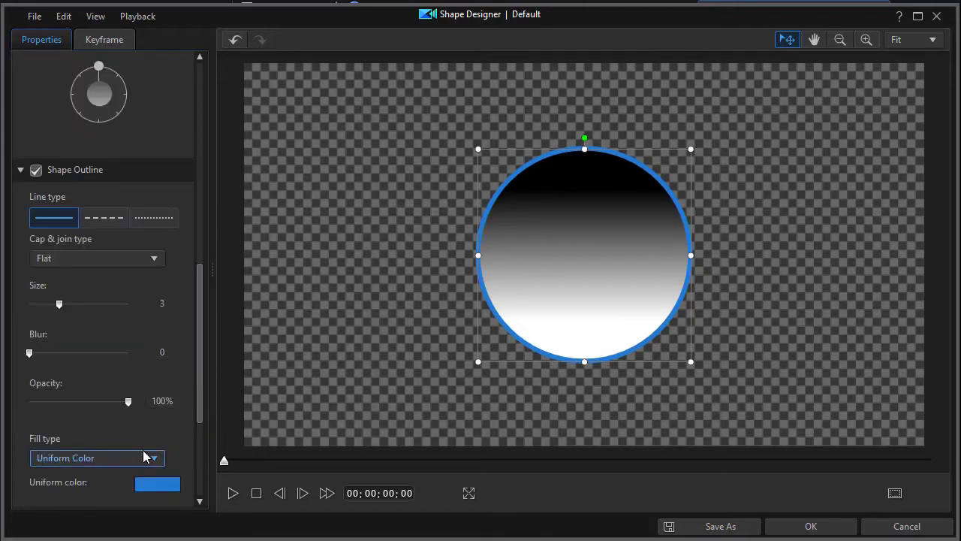
scroll(193, 425, "down", 2)
left_click(158, 368)
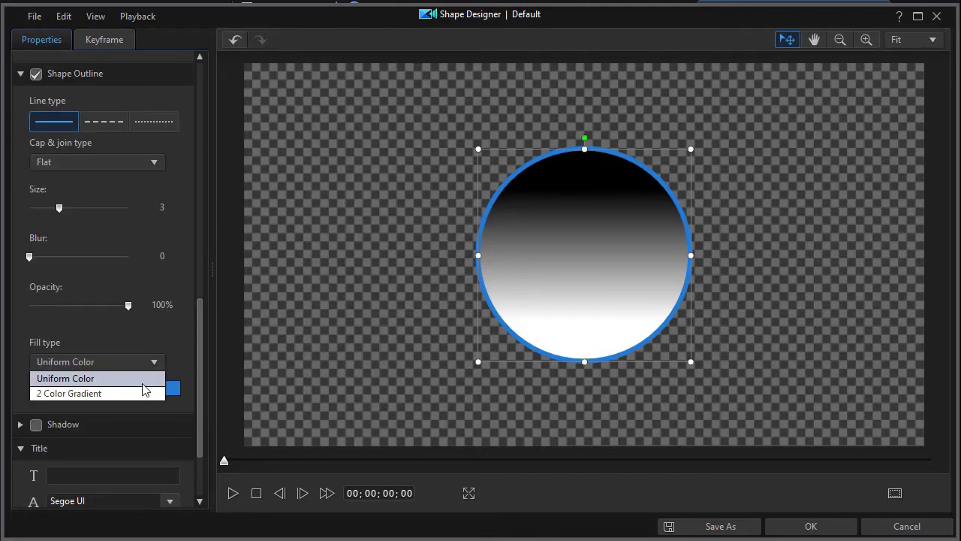
left_click(146, 392)
left_click(156, 408)
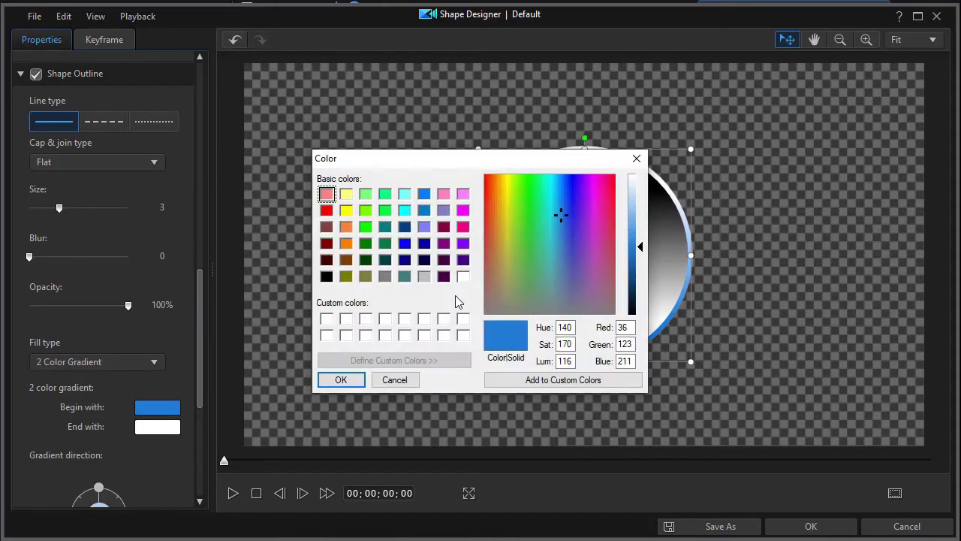
left_click(463, 276)
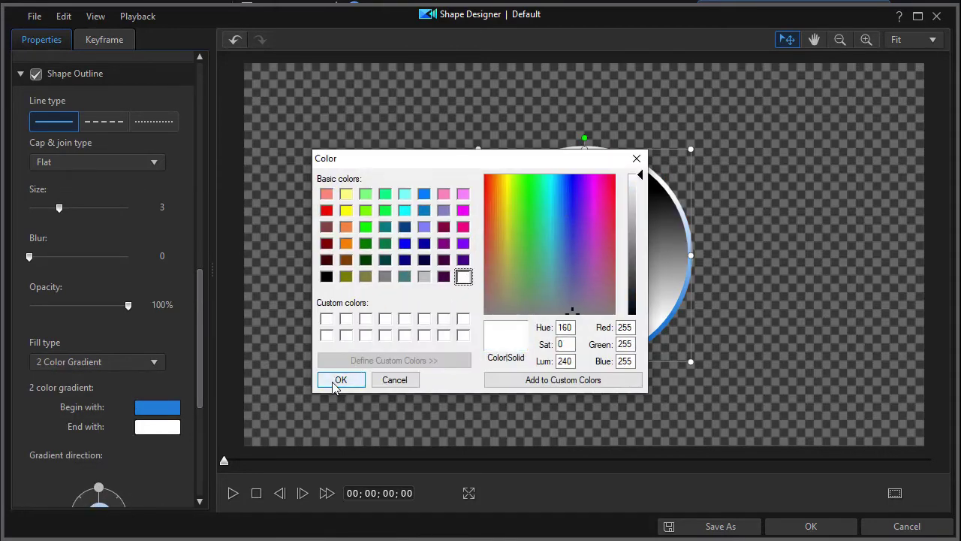
left_click(341, 380)
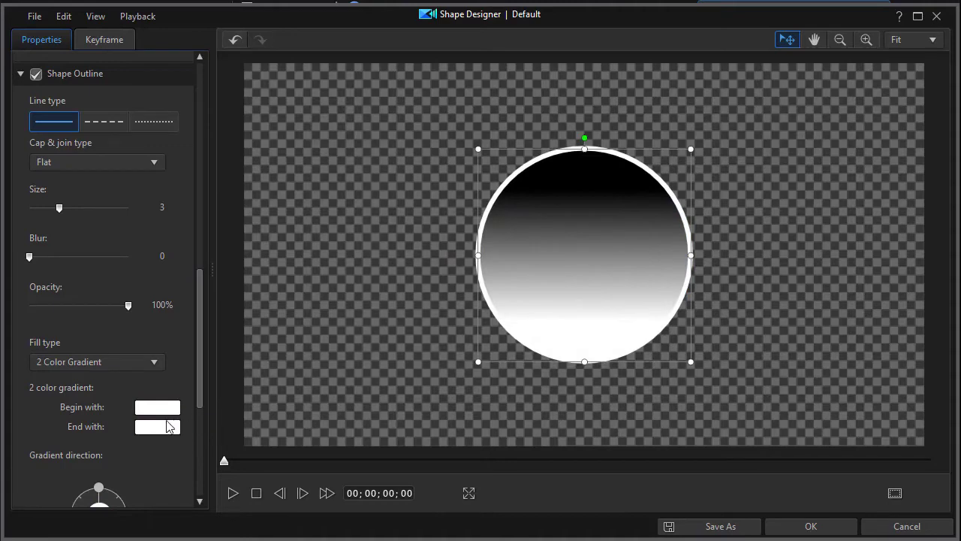
left_click(170, 425)
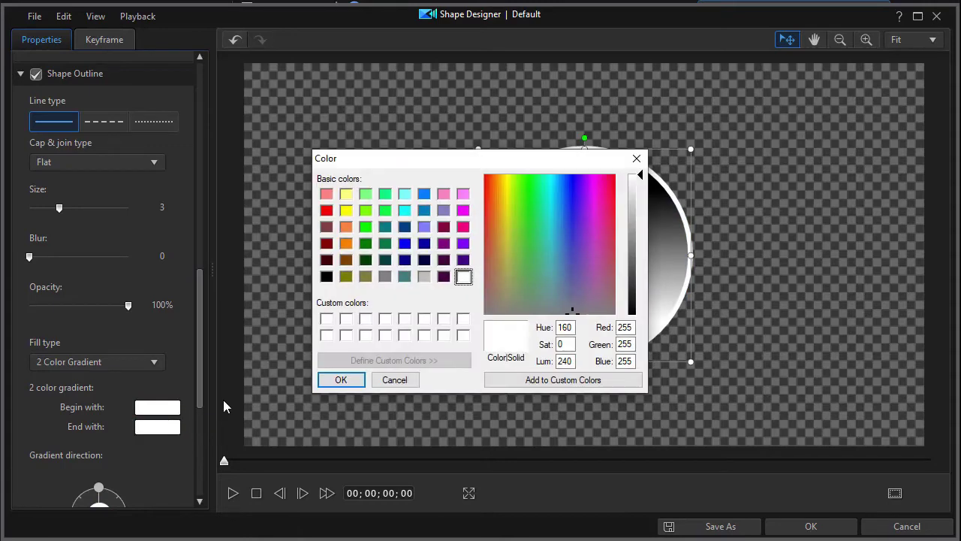
left_click(327, 277)
left_click(343, 381)
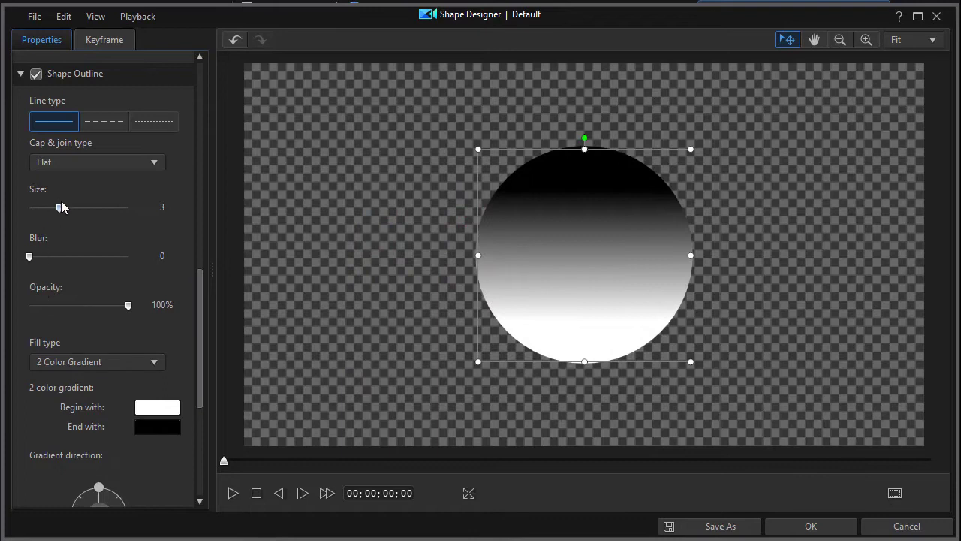
Set the outline size to 2 and blur to 3.
left_click_drag(60, 210, 49, 214)
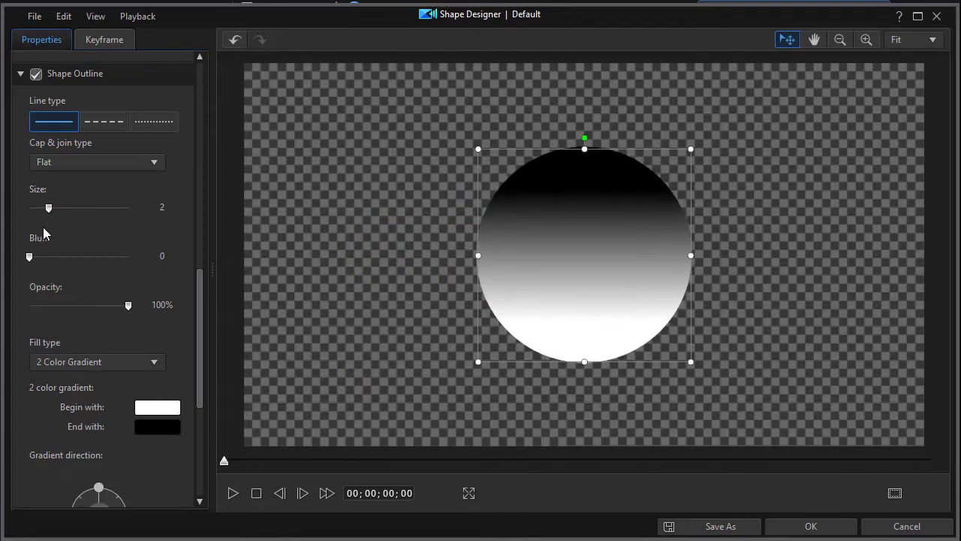
left_click_drag(30, 257, 43, 259)
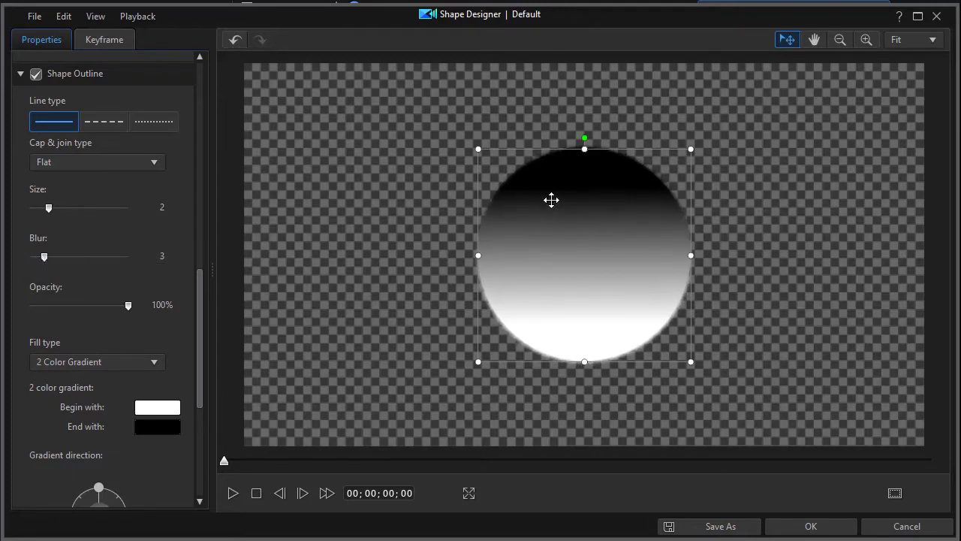
left_click_drag(200, 363, 200, 443)
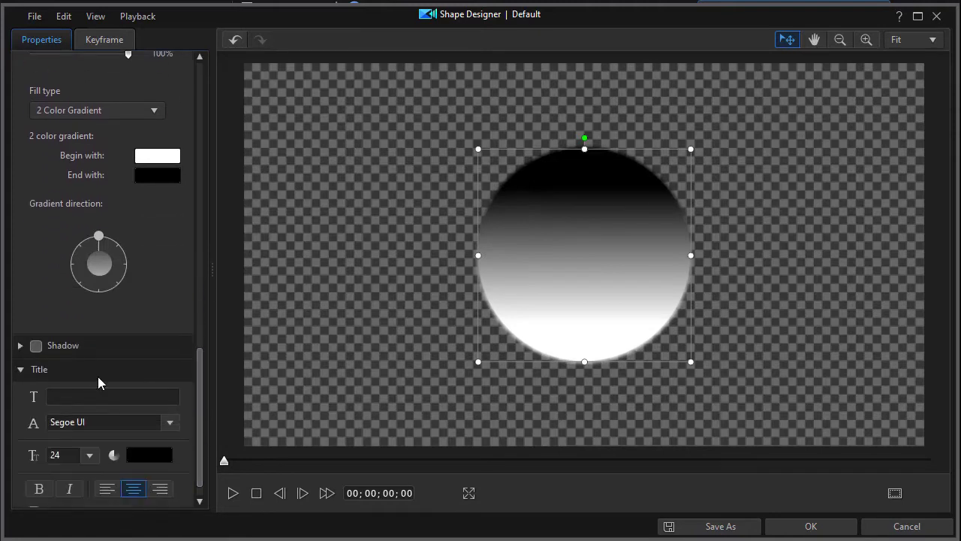
Type 'Golf Disk Promotion' as the circle's title.
type("Gold")
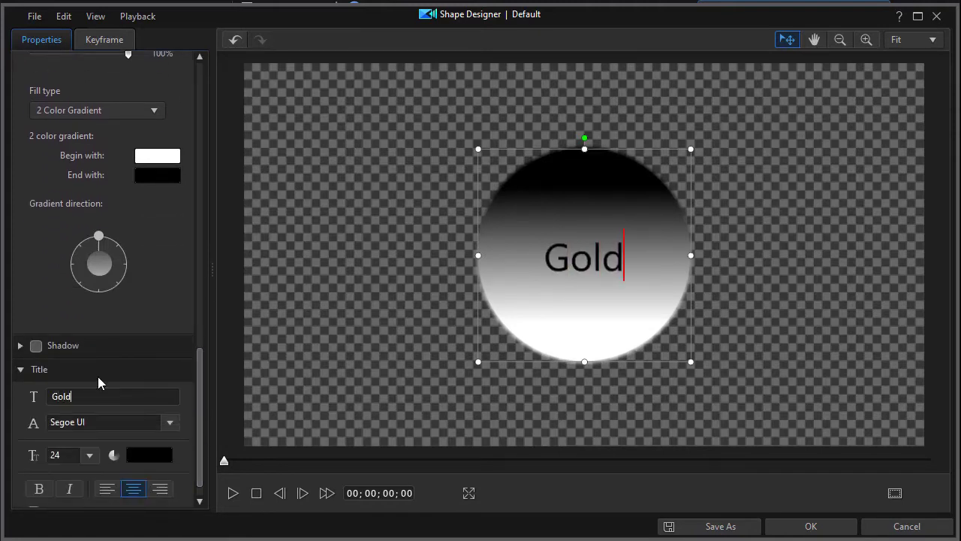
key("BackSpace")
type("f Disk")
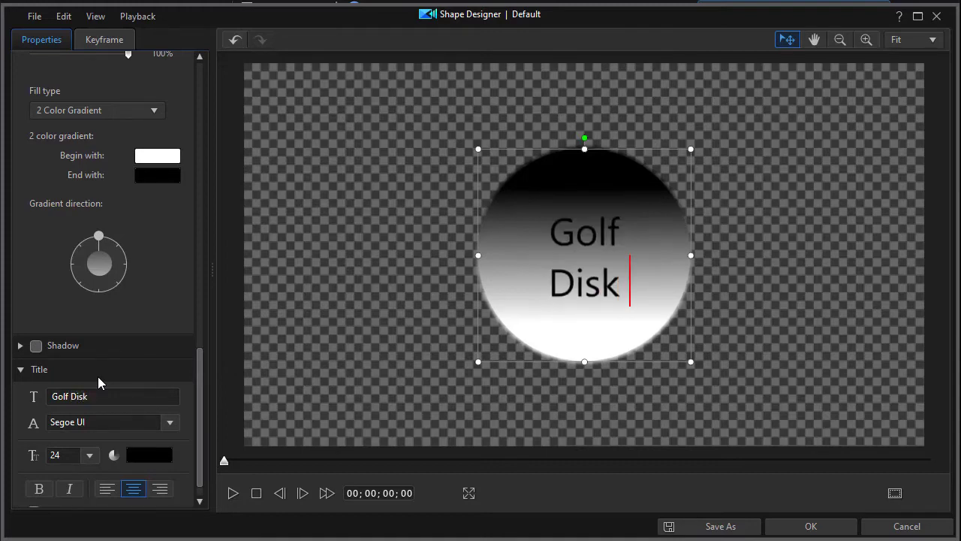
type(" Promo")
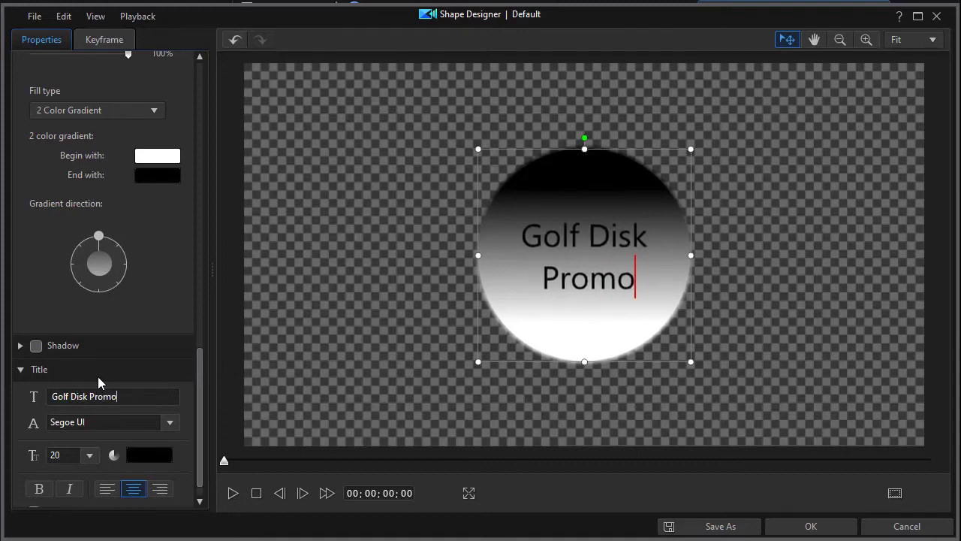
type("tio")
key("BackSpace")
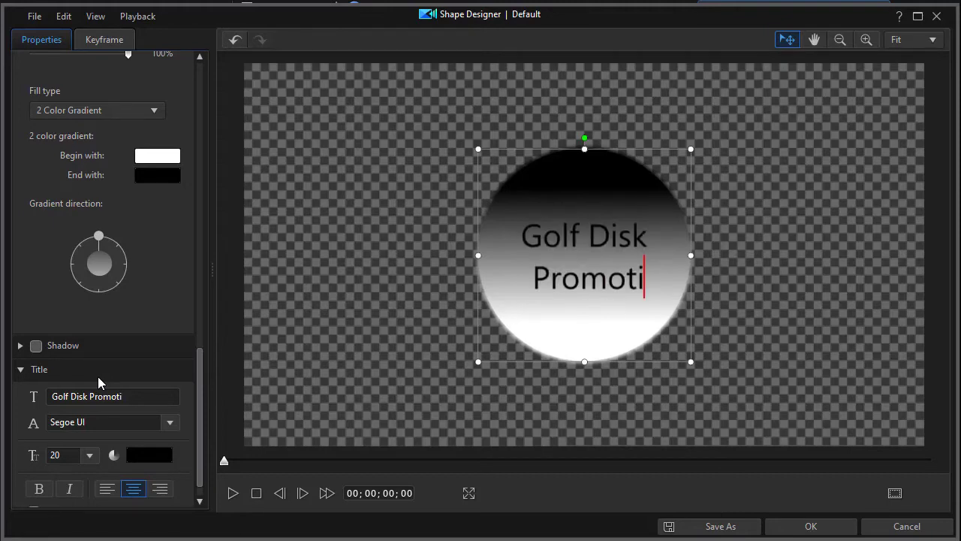
type("on")
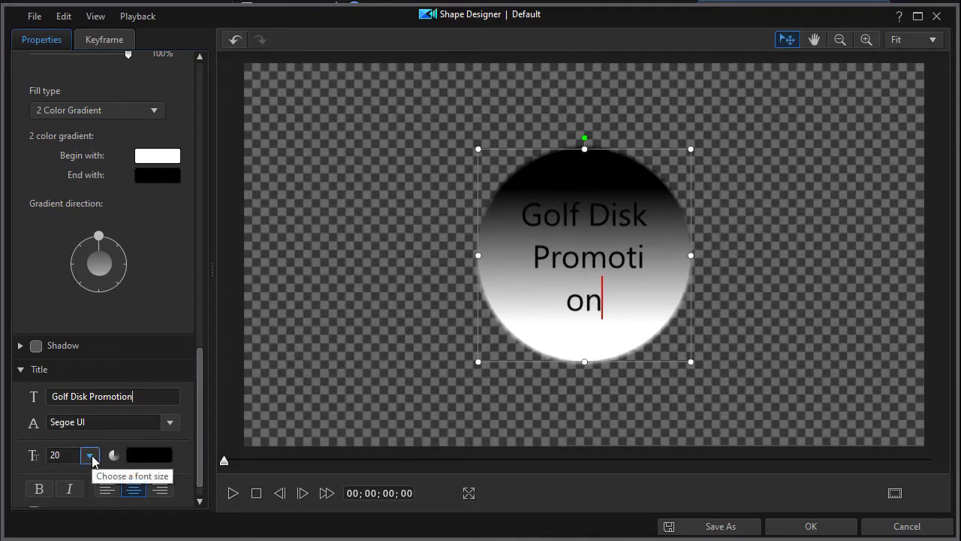
Select the whole title and set its font size to 16.
scroll(200, 476, "down", 1)
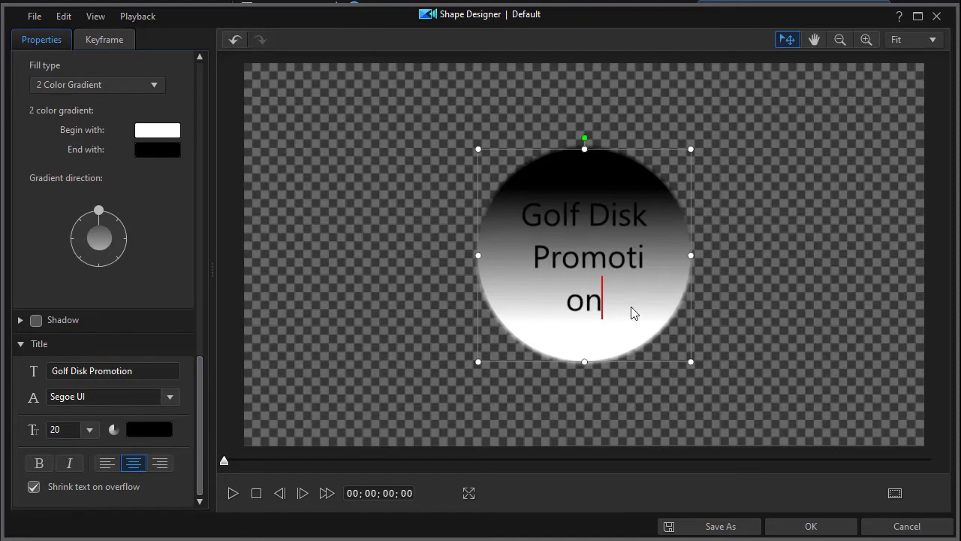
left_click_drag(633, 314, 498, 223)
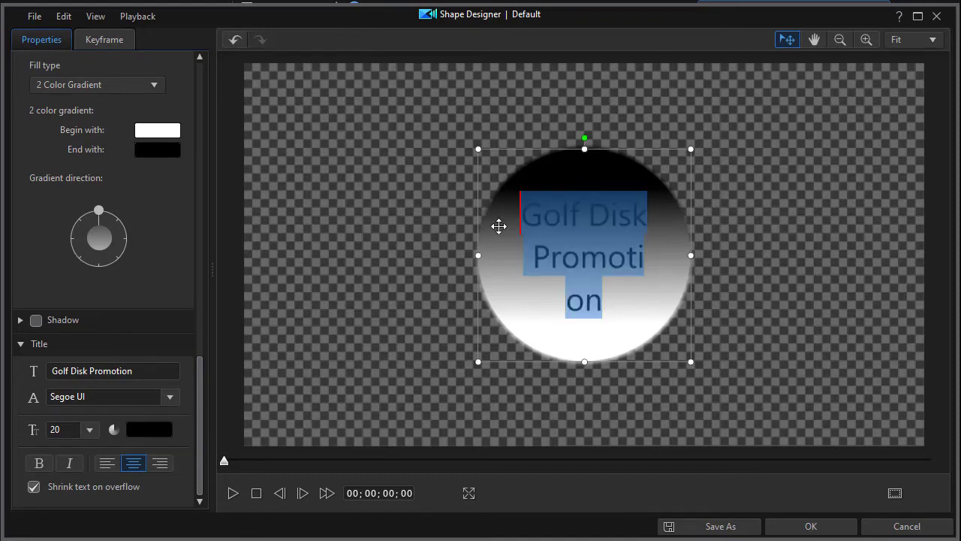
left_click(89, 429)
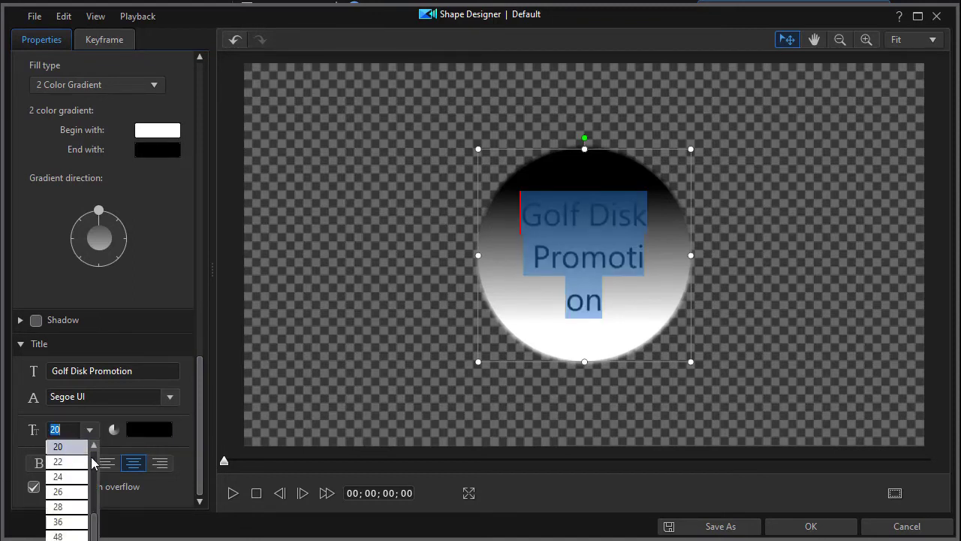
scroll(93, 463, "up", 5)
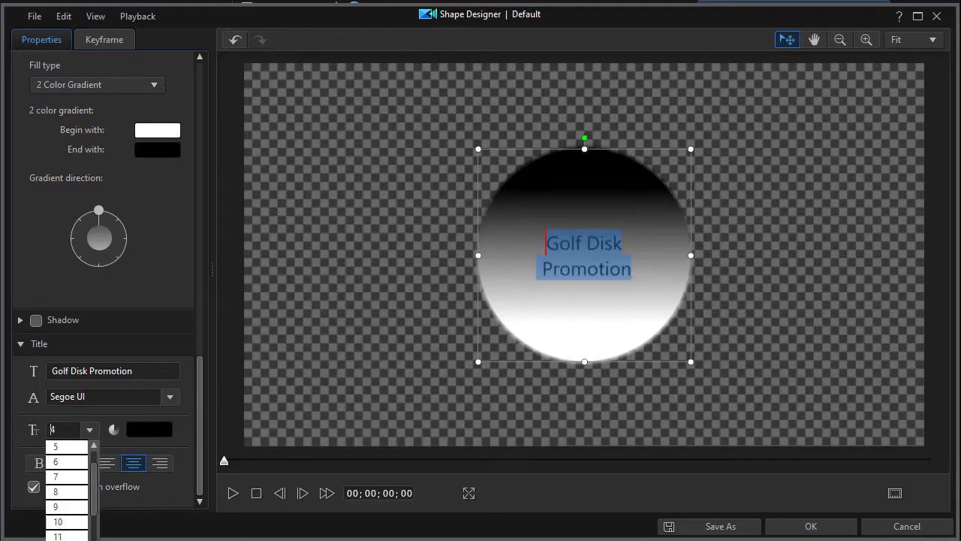
scroll(68, 488, "down", 1)
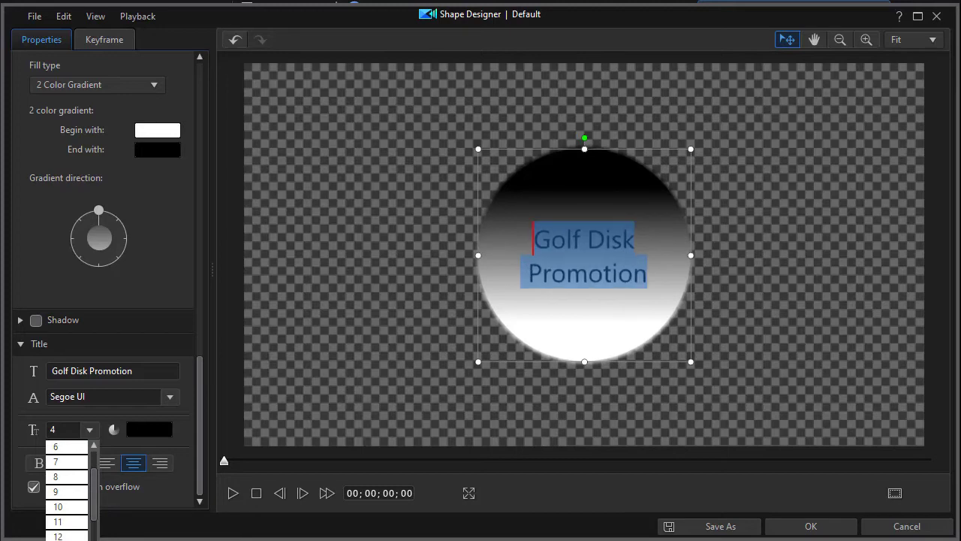
key("Escape")
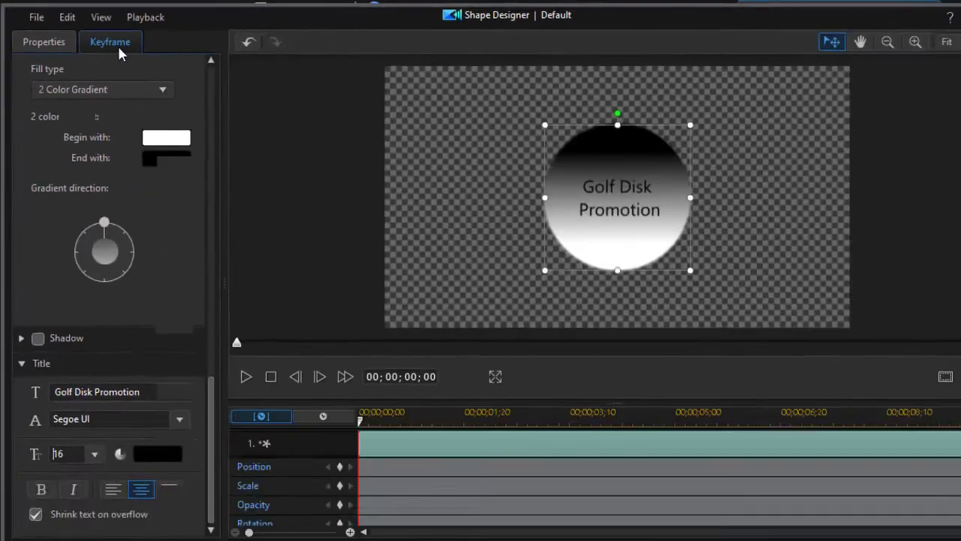
Switch to the Keyframe tab and leave the keyframe timeline expanded under the preview.
left_click(292, 119)
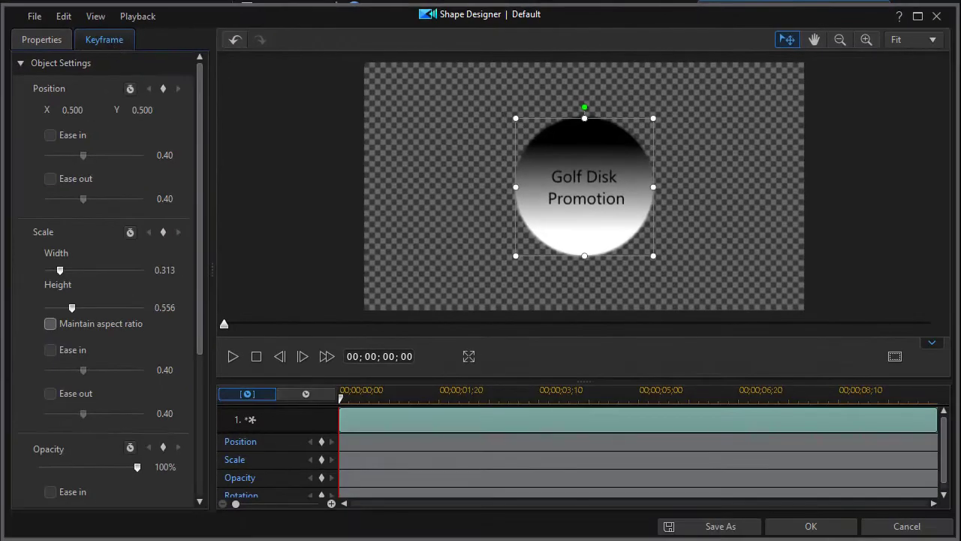
left_click(935, 350)
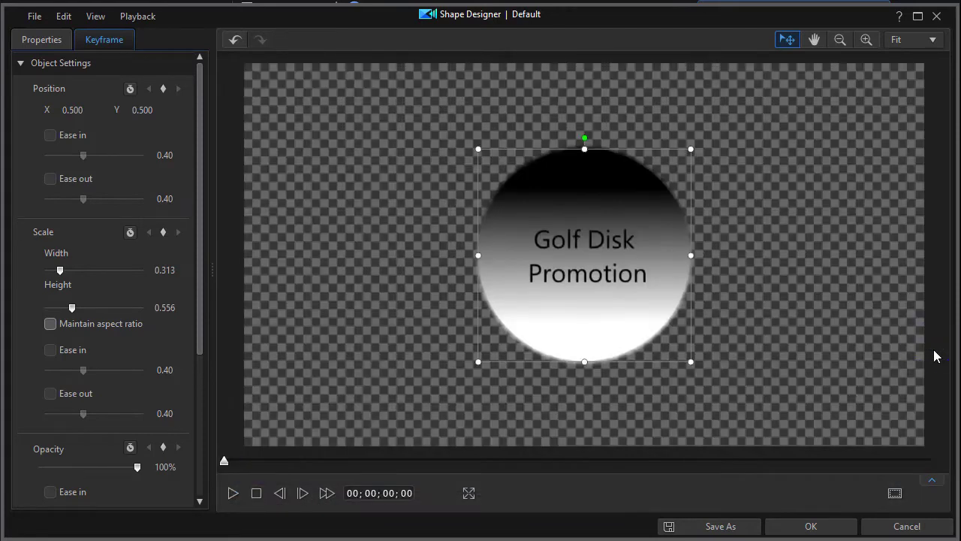
left_click(934, 484)
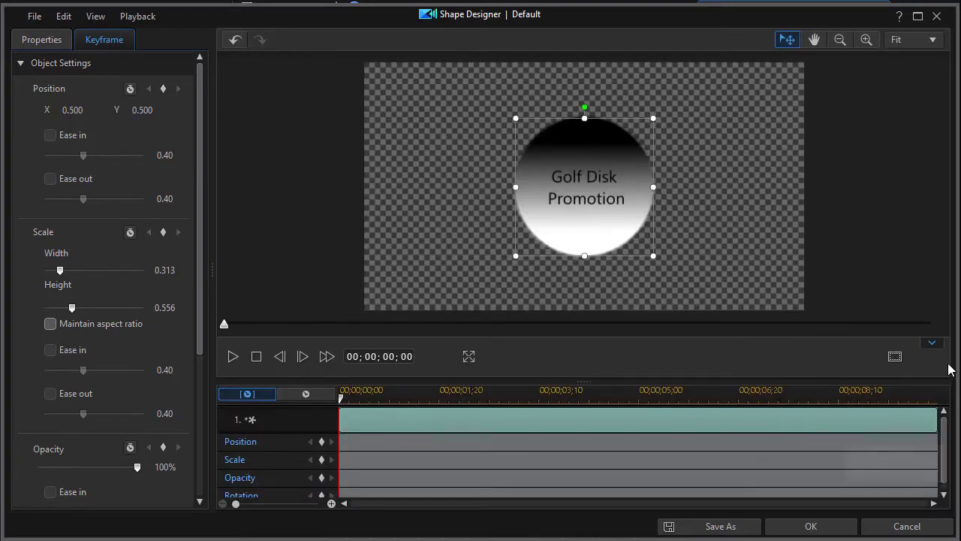
left_click(932, 344)
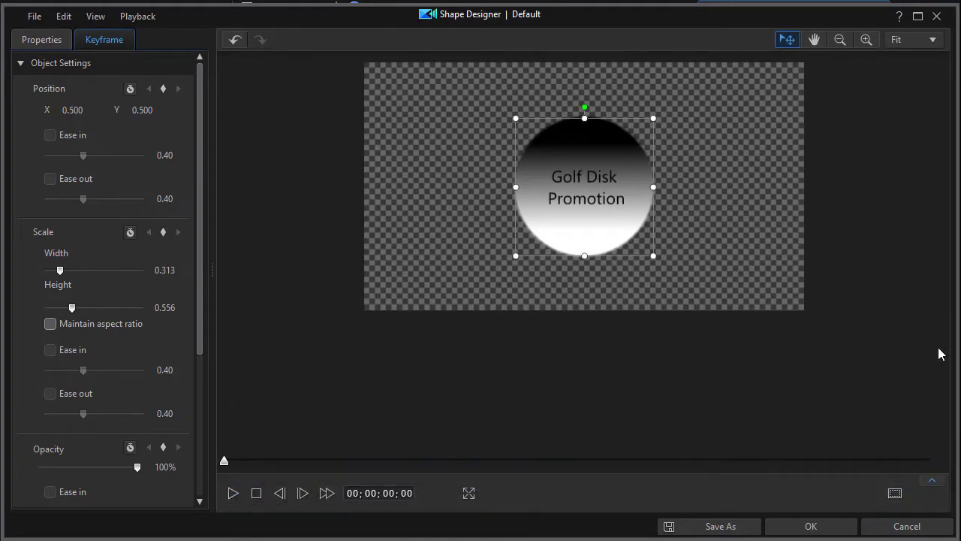
left_click(932, 483)
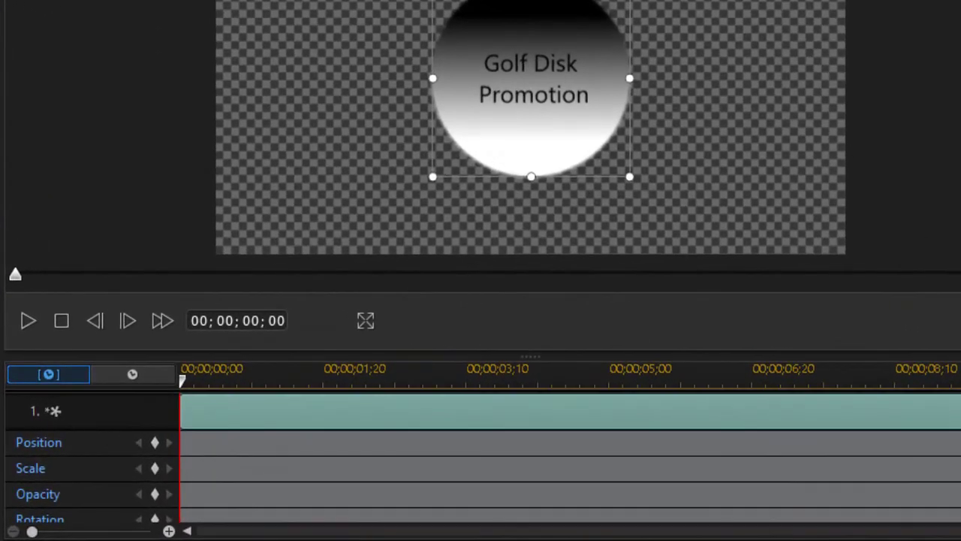
Add Position and Rotation keyframes at the start and near 00;00;04;24.
left_click(157, 442)
left_click(591, 378)
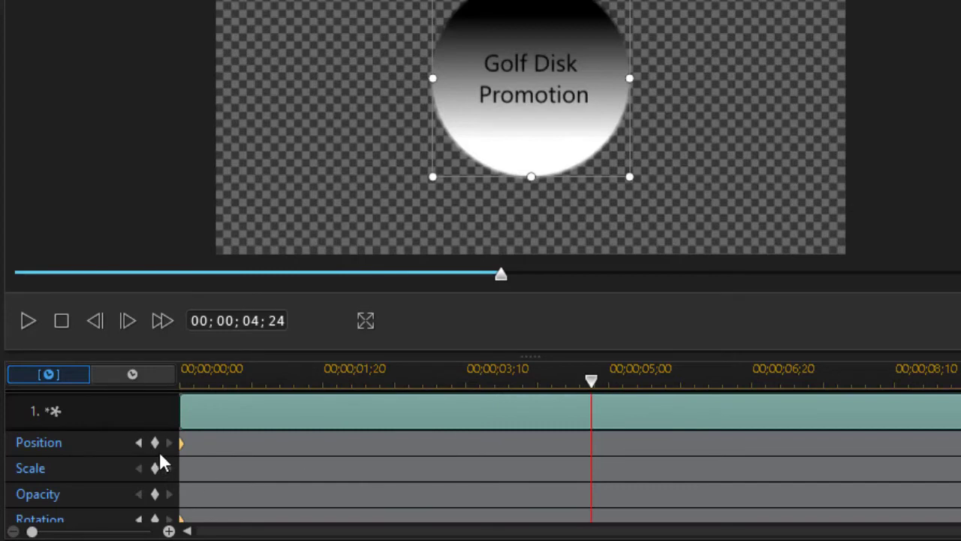
left_click(155, 520)
At the first keyframe, move the disk off the left edge to X -0.180, set Rotation -360, and preview the roll-in.
left_click(140, 442)
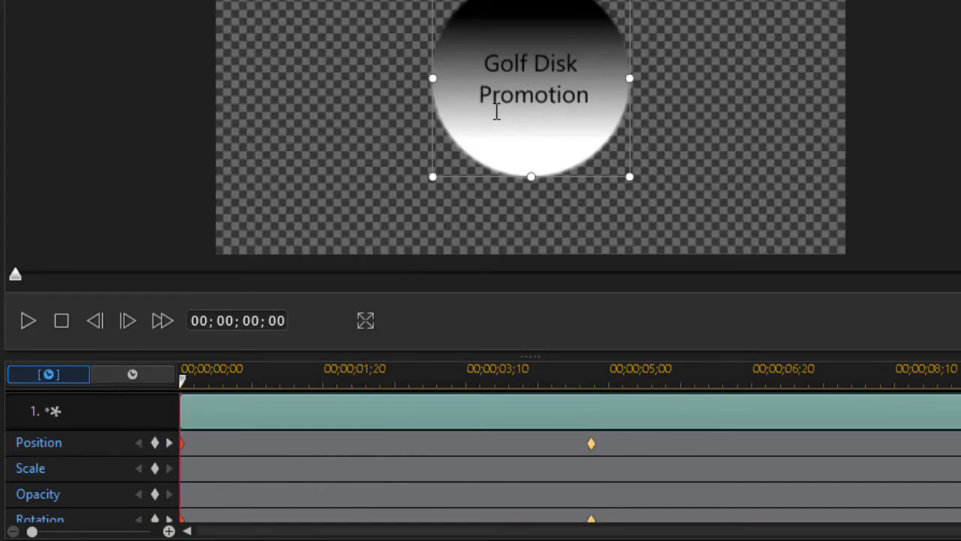
left_click_drag(498, 169, 70, 169)
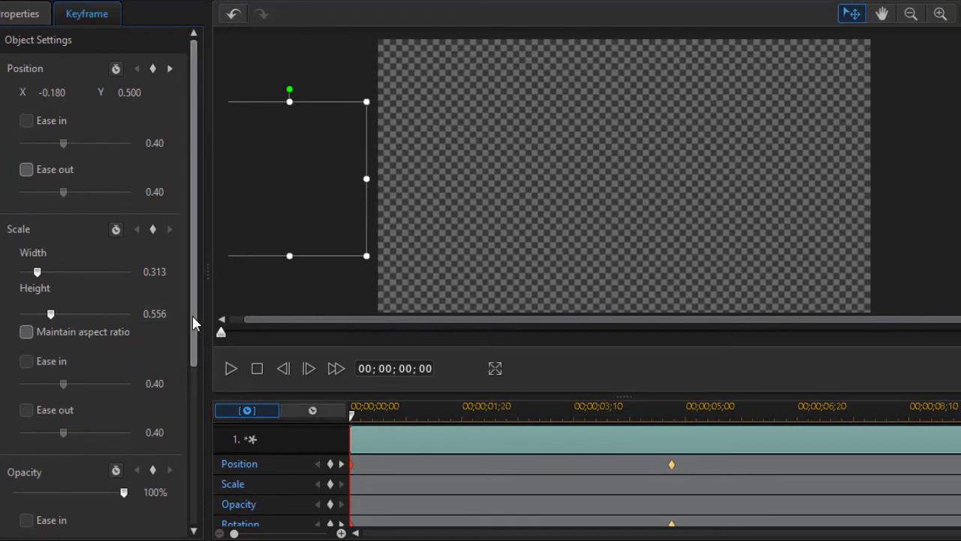
left_click_drag(192, 315, 192, 469)
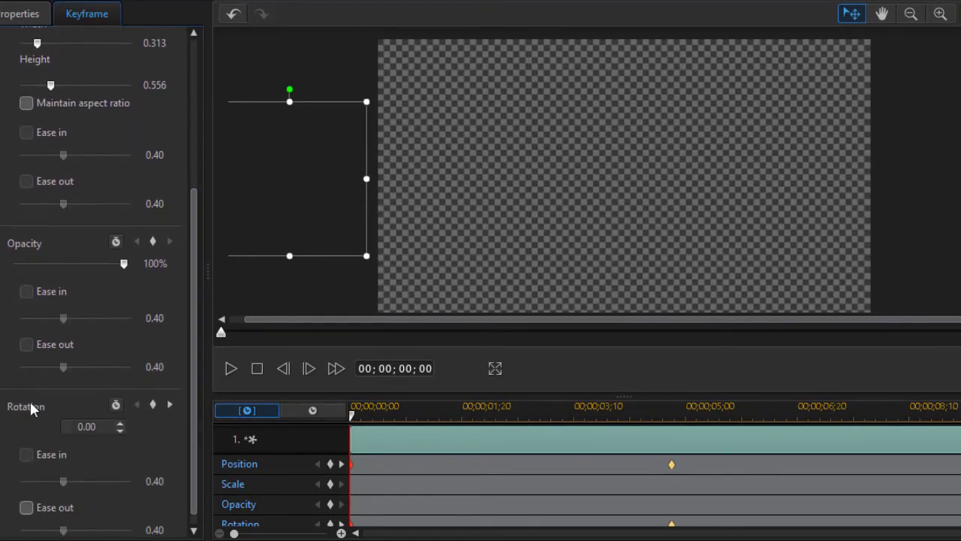
left_click(87, 425)
type("-360")
left_click(229, 368)
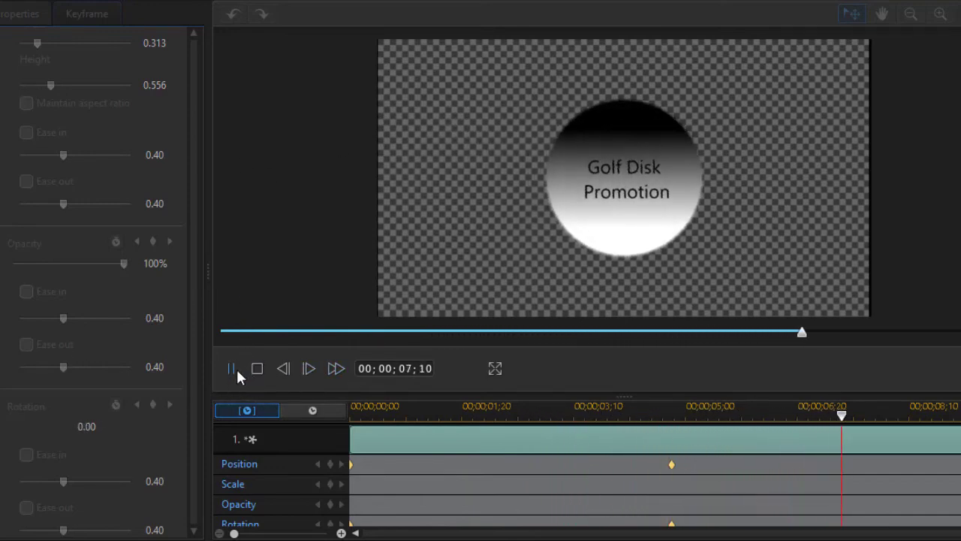
left_click(257, 369)
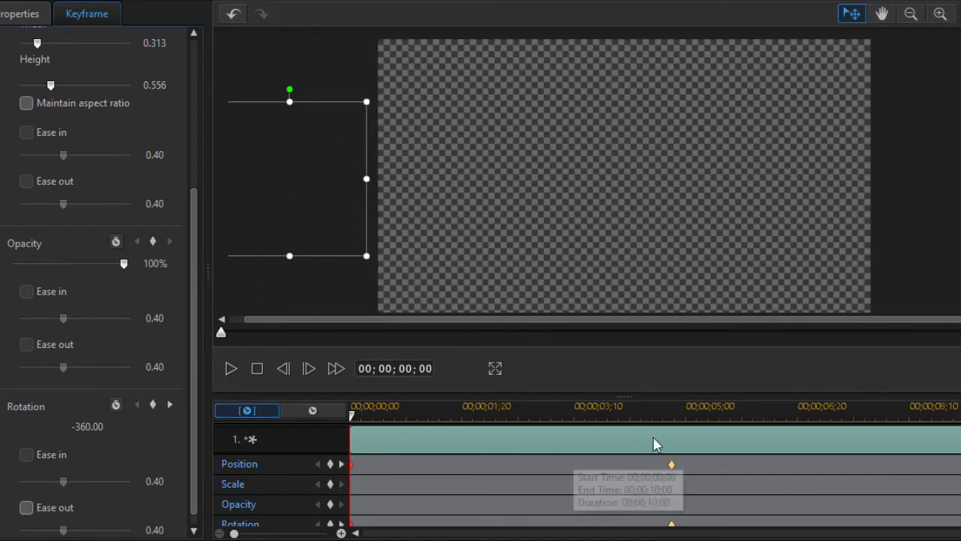
left_click(710, 413)
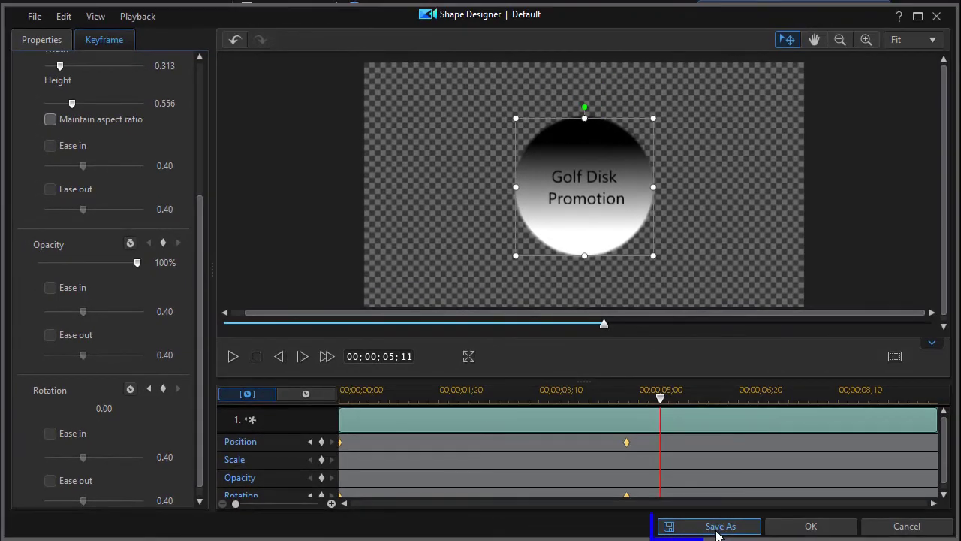
left_click(717, 527)
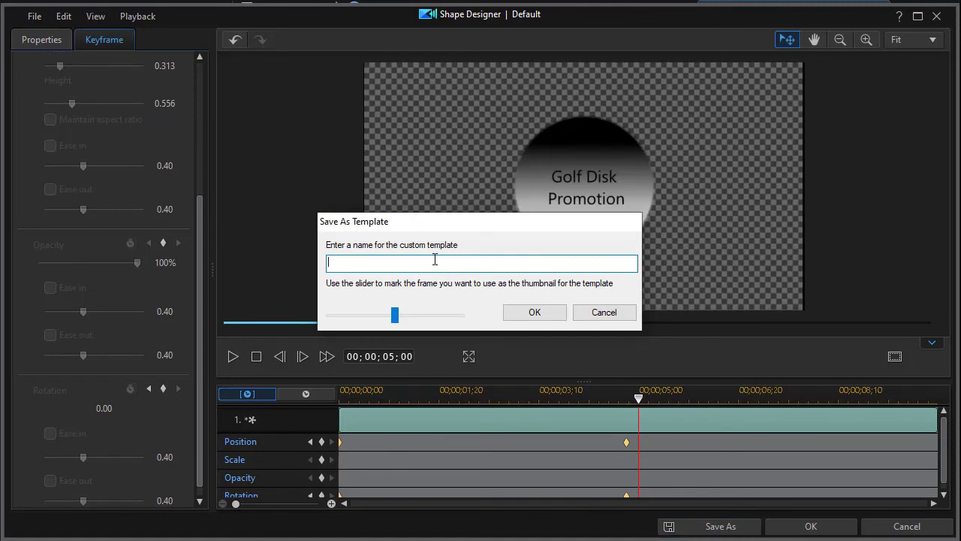
Name the template 'my circle', confirm it, and close the Shape Designer with OK.
type("my circle")
key("Return")
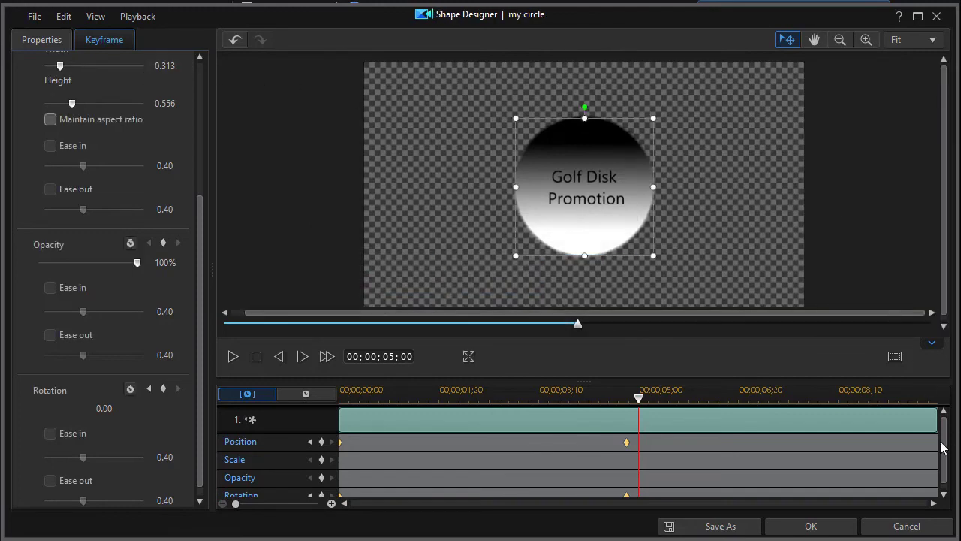
left_click(834, 530)
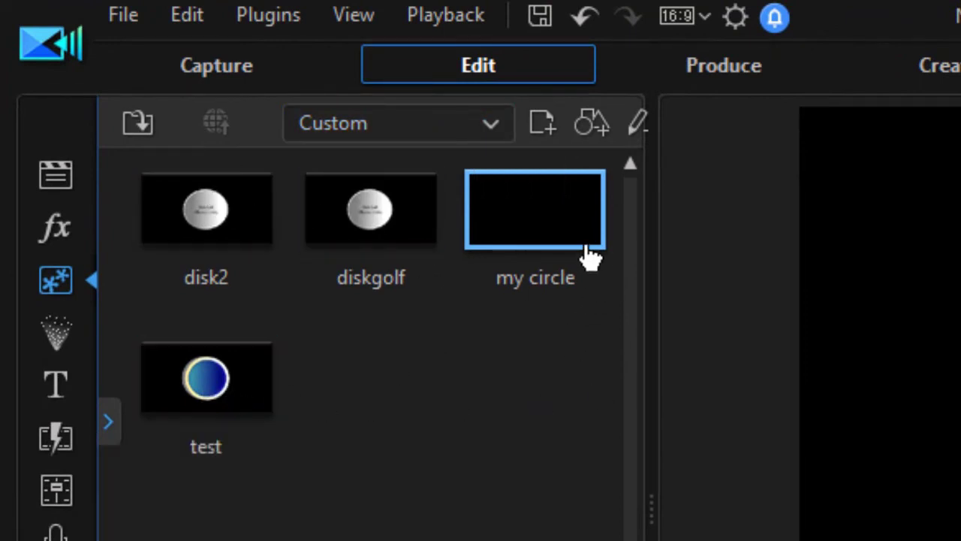
left_click(375, 248)
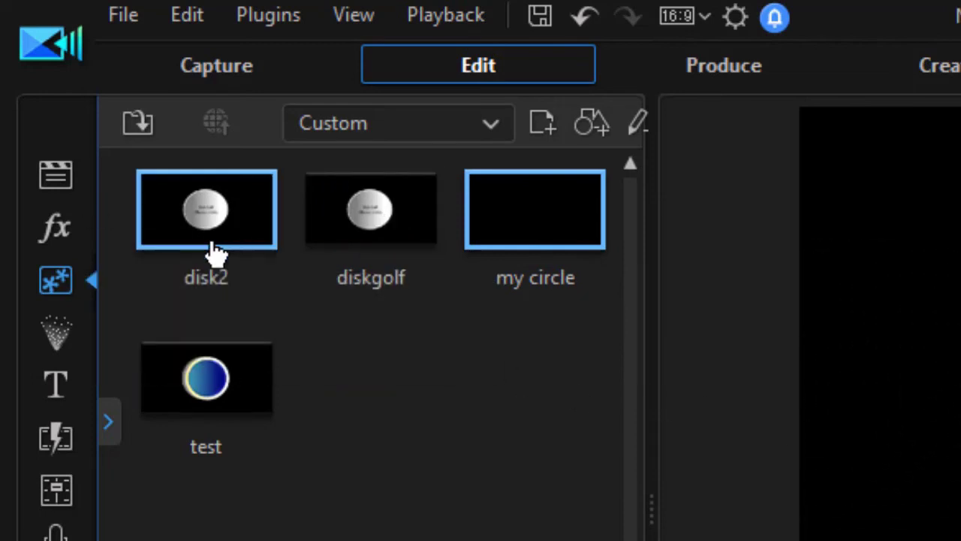
mouse_move(363, 273)
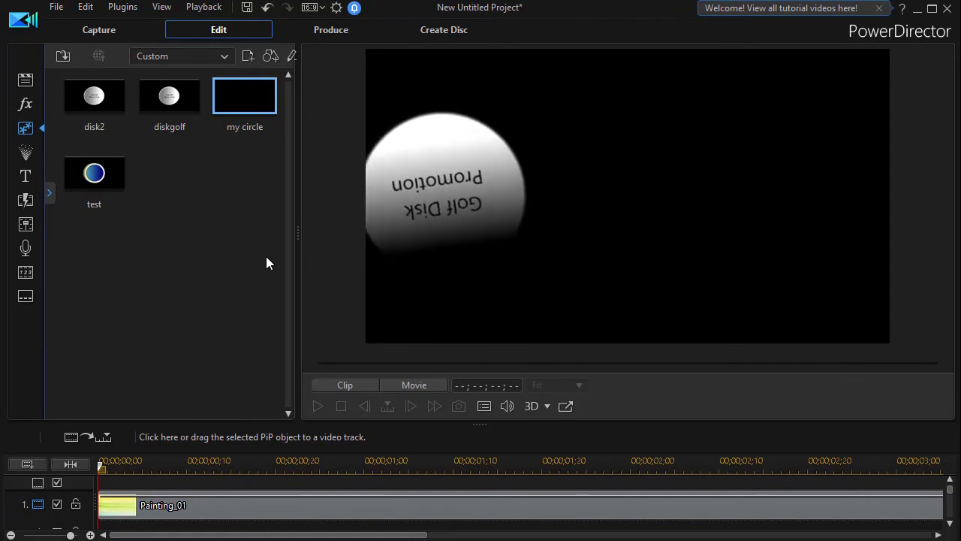
mouse_move(159, 108)
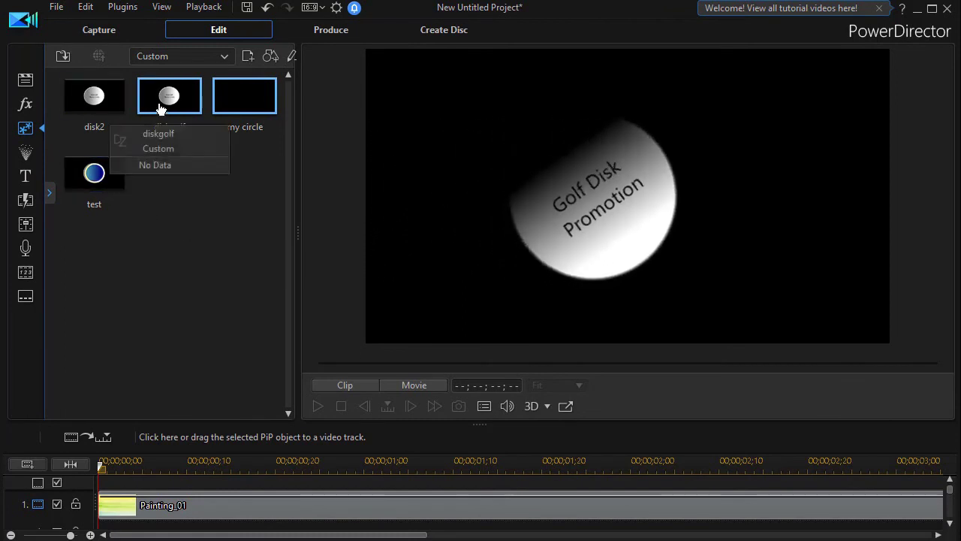